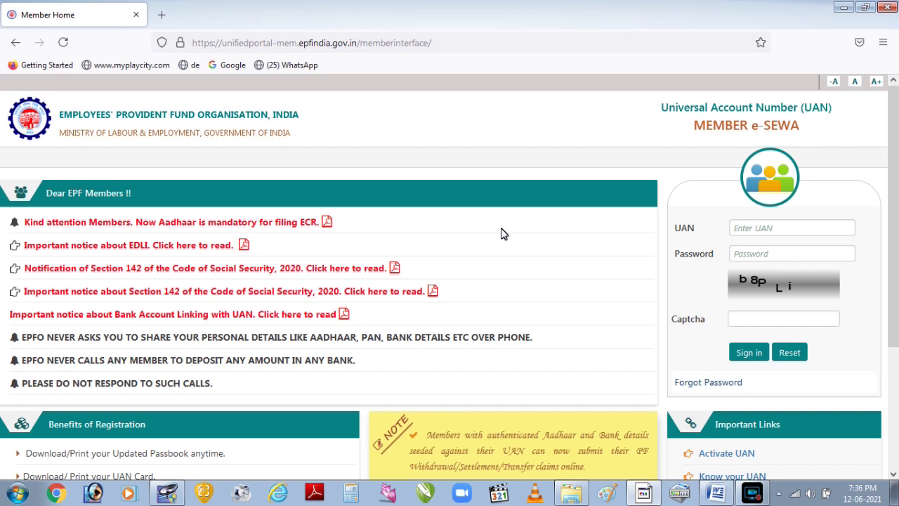
Sign in with the saved UAN and password, entering the on-screen captcha.
{"action": "left_click", "coordinate": [803, 236]}
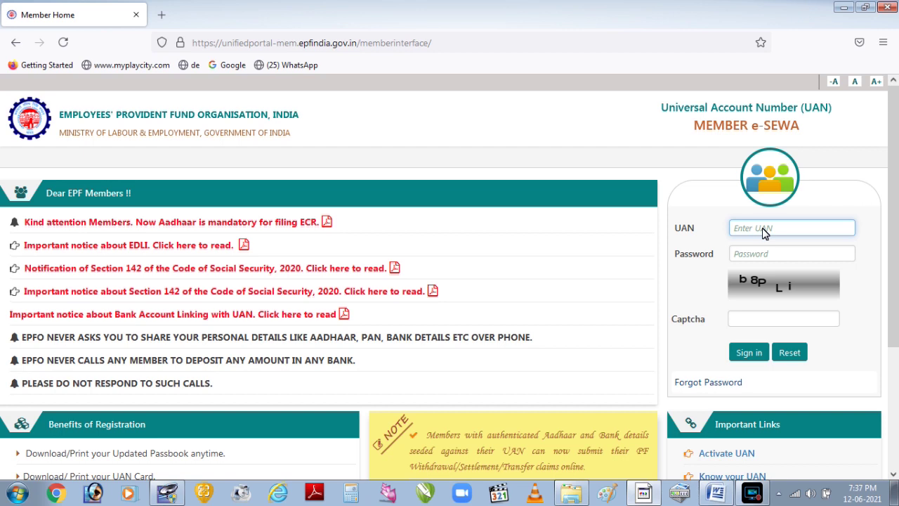
{"action": "type", "text": "1"}
{"action": "key", "text": "Down"}
{"action": "key", "text": "Return"}
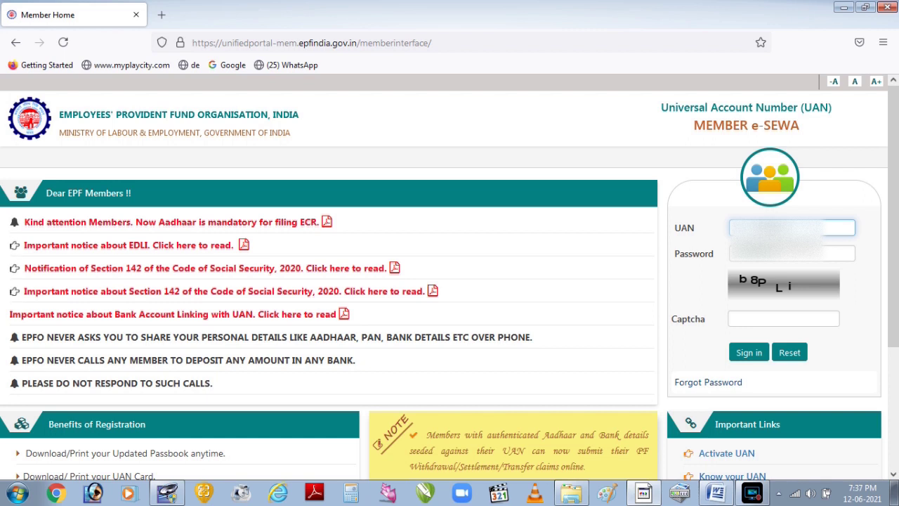
{"action": "left_click", "coordinate": [781, 259]}
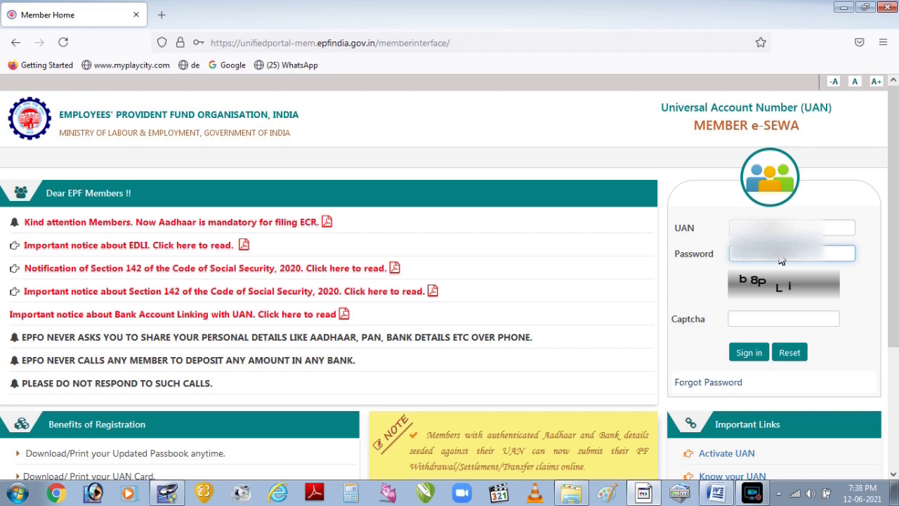
{"action": "left_click", "coordinate": [770, 319]}
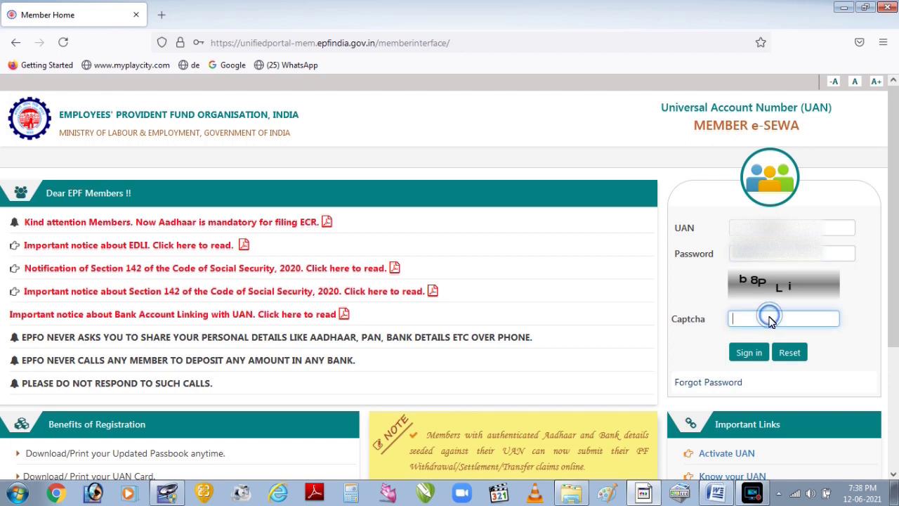
{"action": "type", "text": "b"}
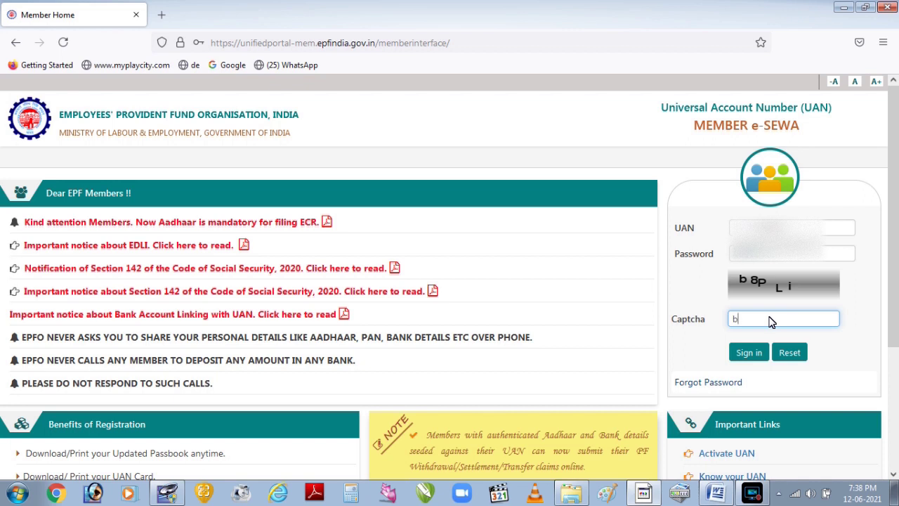
{"action": "type", "text": "8PLi"}
{"action": "left_click", "coordinate": [749, 354]}
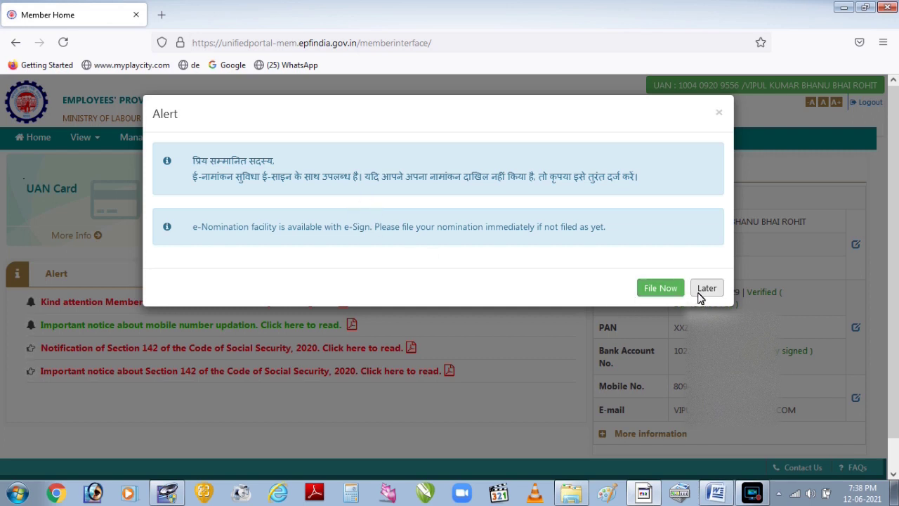
Dismiss the e-Nomination alert by choosing Later.
{"action": "left_click", "coordinate": [705, 290]}
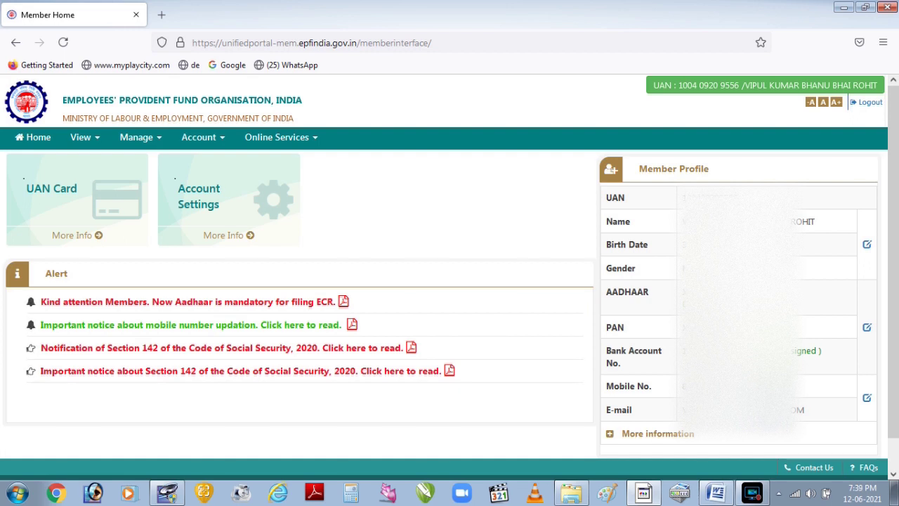
Choose Profile from the View menu to show Member Details.
{"action": "left_click", "coordinate": [97, 140]}
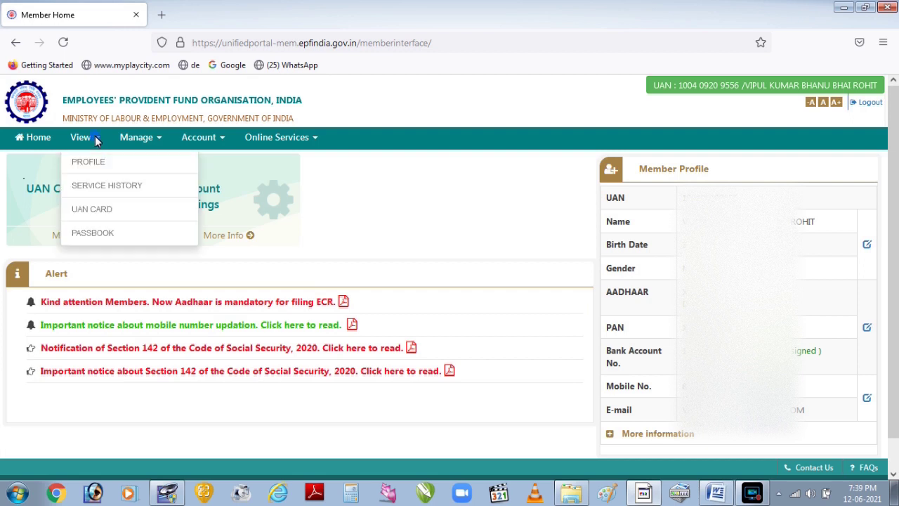
{"action": "left_click", "coordinate": [101, 167]}
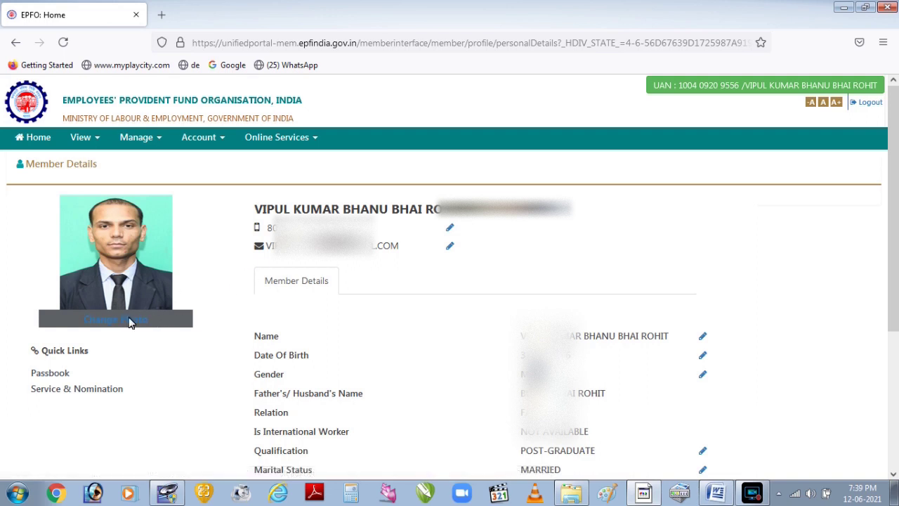
Open Change Photo, browse for a file, then cancel the file picker without uploading.
{"action": "left_click", "coordinate": [106, 321]}
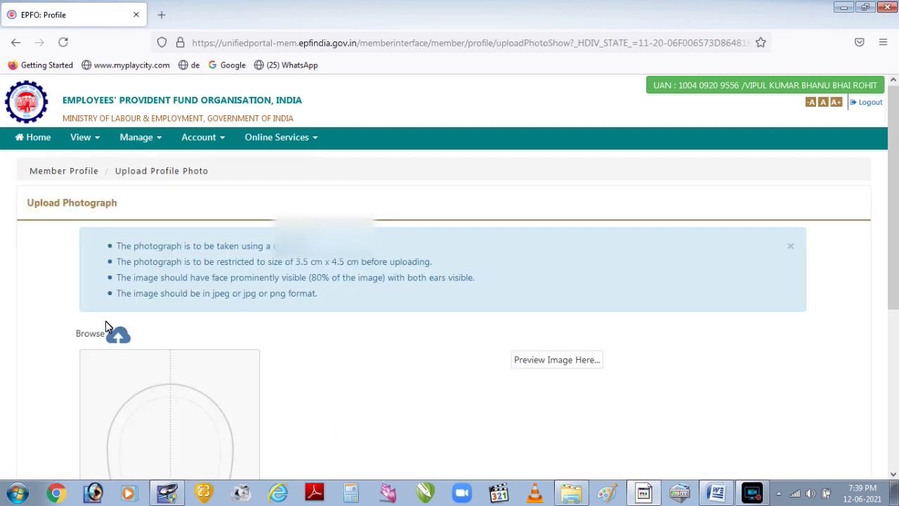
{"action": "left_click", "coordinate": [115, 340]}
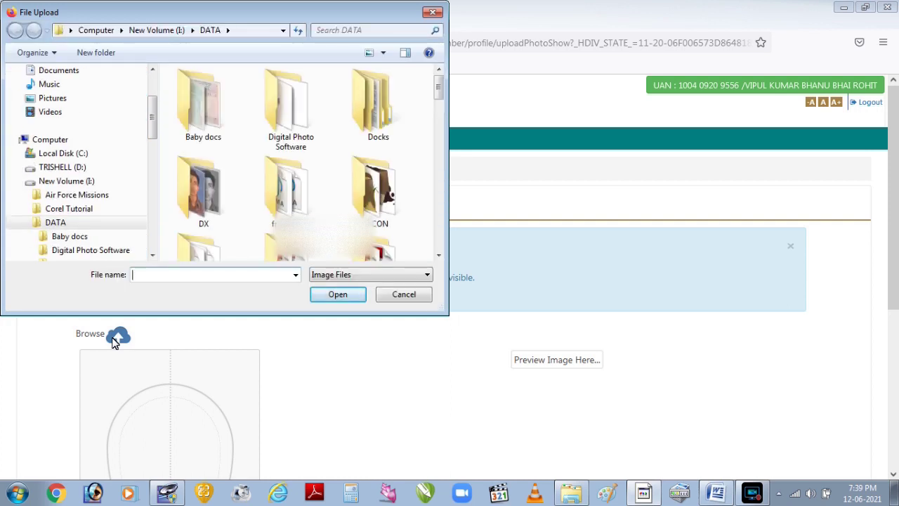
{"action": "mouse_move", "coordinate": [439, 86]}
{"action": "left_mouse_down"}
{"action": "mouse_move", "coordinate": [438, 133]}
{"action": "mouse_move", "coordinate": [437, 79]}
{"action": "left_mouse_up"}
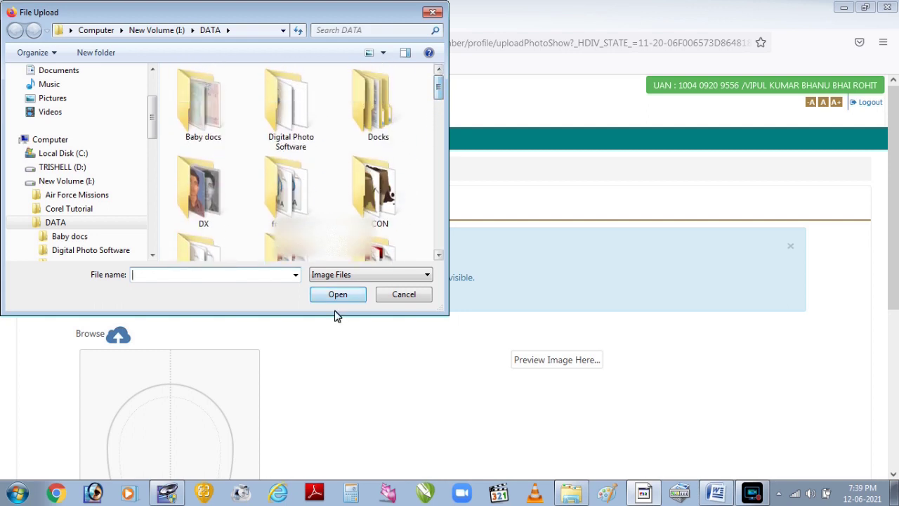
{"action": "left_click", "coordinate": [396, 294]}
{"action": "scroll", "coordinate": [374, 333], "scroll_direction": "down", "scroll_amount": 5}
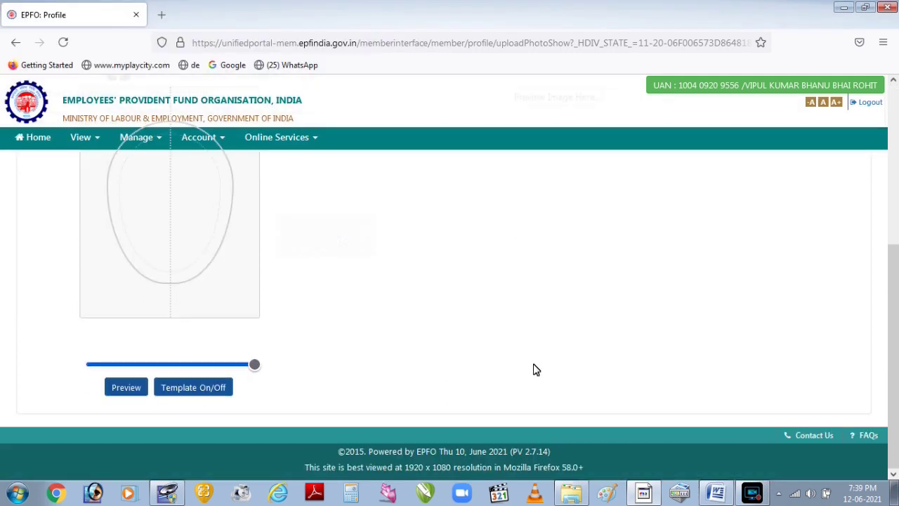
{"action": "scroll", "coordinate": [535, 369], "scroll_direction": "up", "scroll_amount": 2}
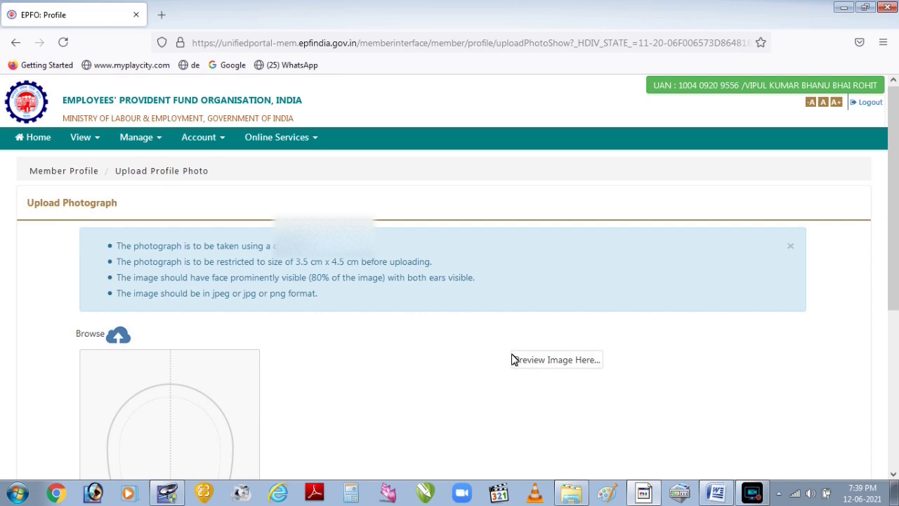
{"action": "left_click", "coordinate": [85, 137]}
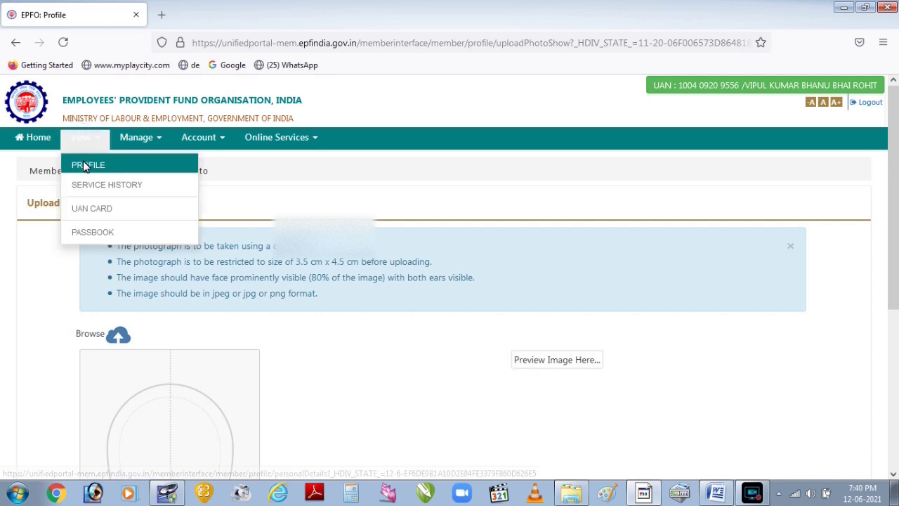
Return to the profile and open the edit page for Qualification.
{"action": "left_click", "coordinate": [82, 169]}
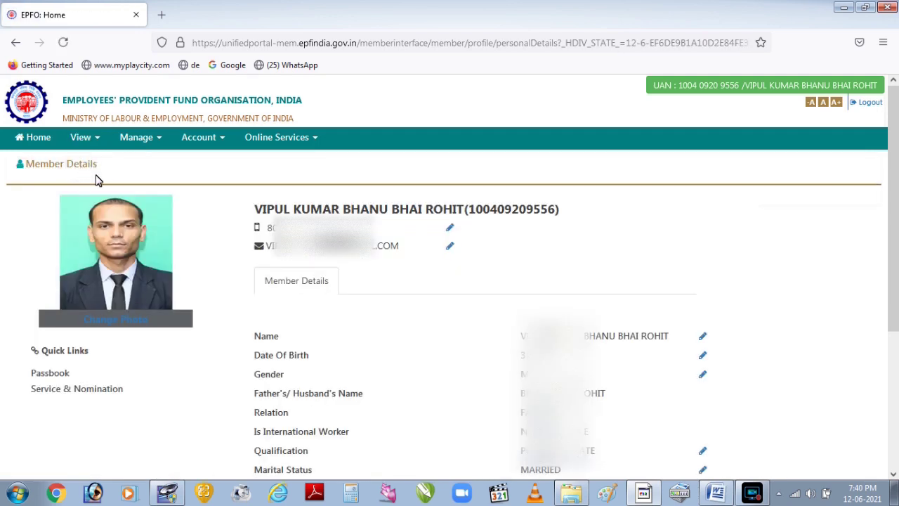
{"action": "scroll", "coordinate": [99, 180], "scroll_direction": "down", "scroll_amount": 3}
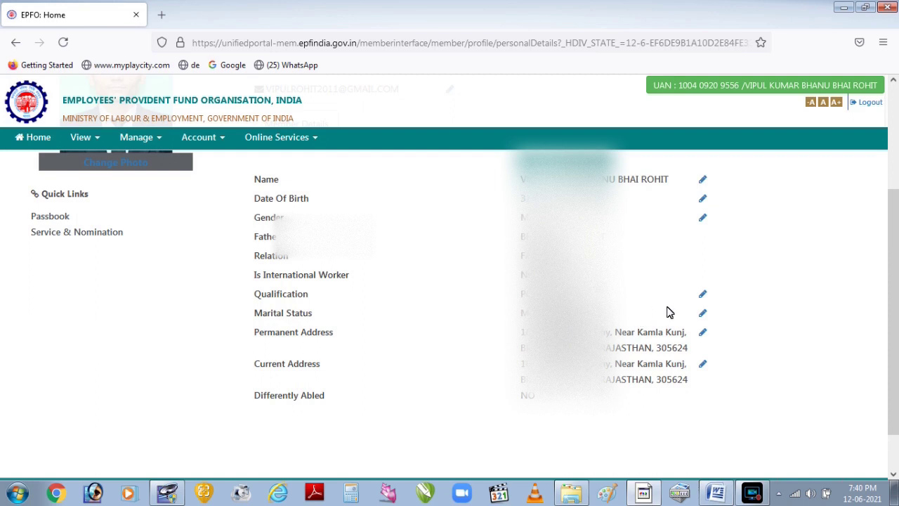
{"action": "left_click", "coordinate": [702, 296]}
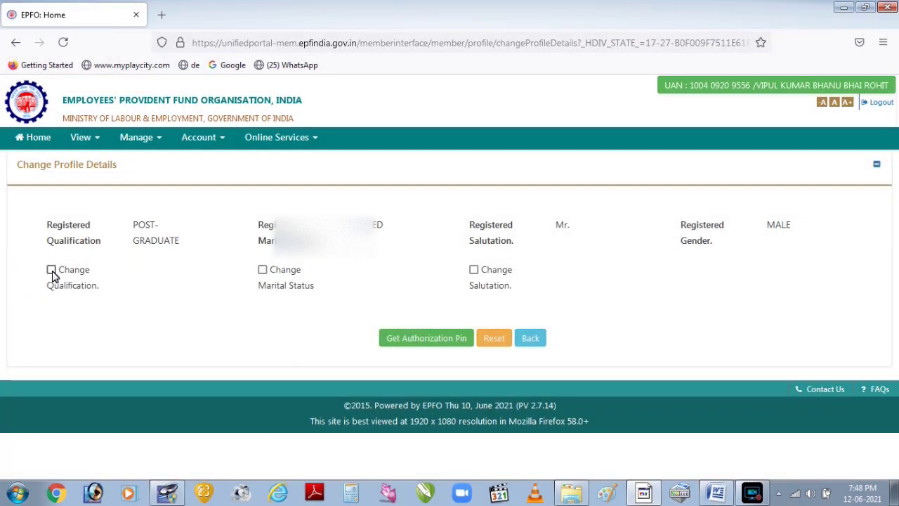
Choose GRADUATE as the new qualification, request an authorization PIN and confirm.
{"action": "left_click", "coordinate": [53, 273]}
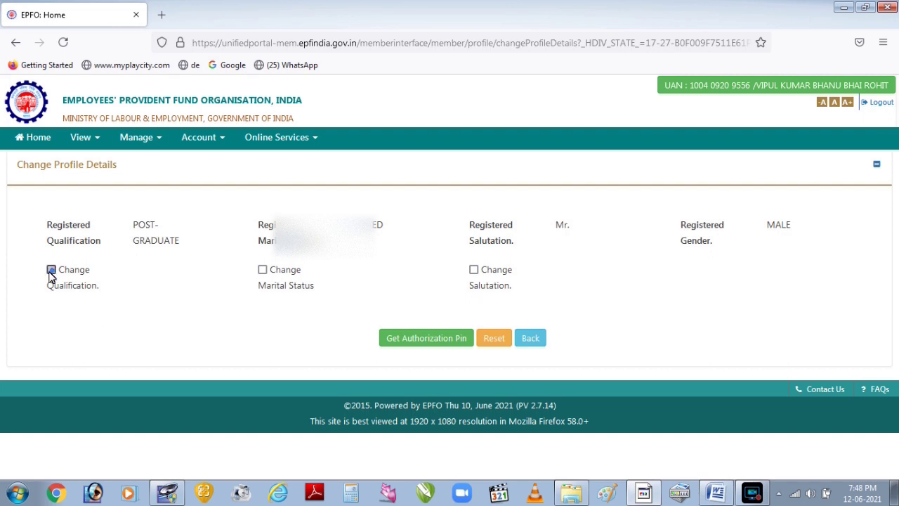
{"action": "left_click", "coordinate": [167, 315]}
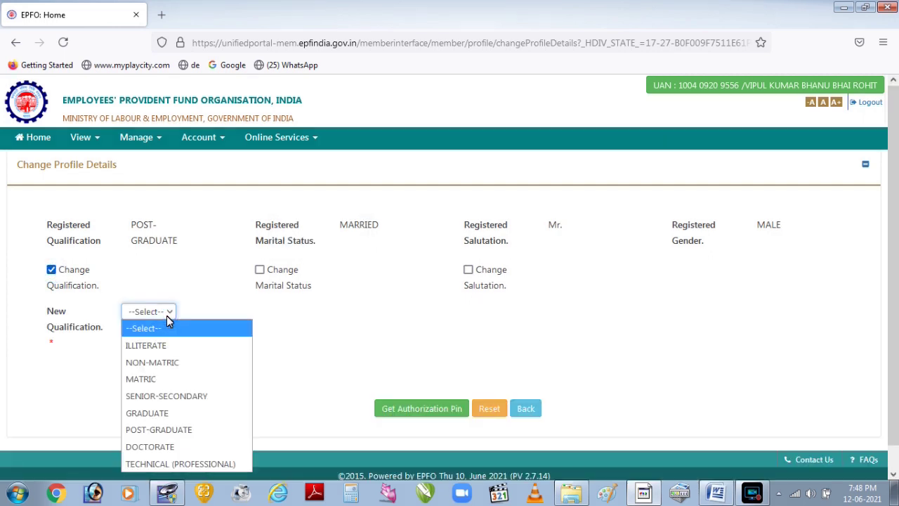
{"action": "left_click", "coordinate": [169, 415]}
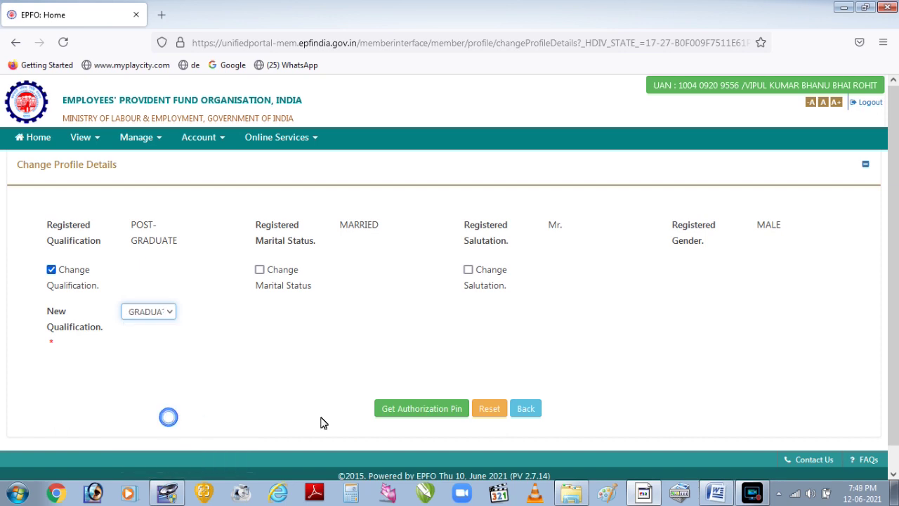
{"action": "left_click", "coordinate": [394, 416]}
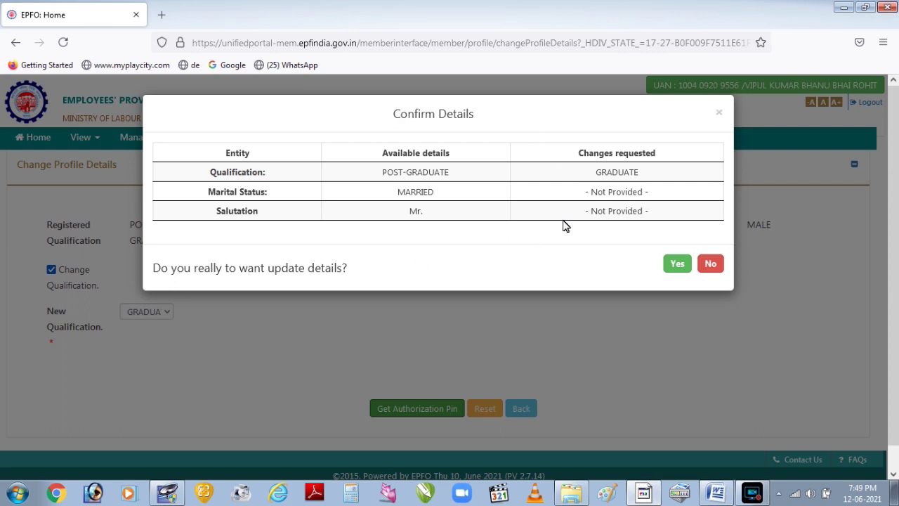
{"action": "left_click", "coordinate": [675, 264]}
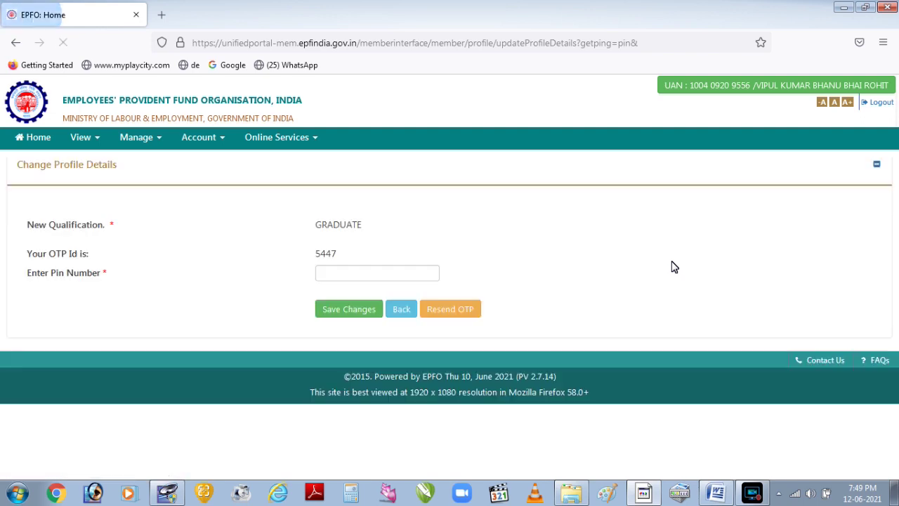
Enter the authorization PIN and save, re-entering it after the incorrect-OTP error.
{"action": "left_click", "coordinate": [384, 276]}
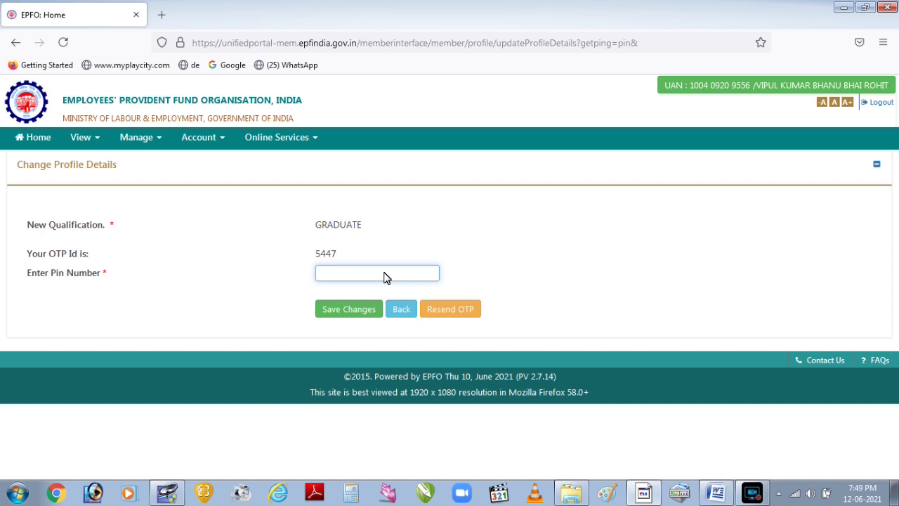
{"action": "left_click", "coordinate": [384, 276]}
{"action": "type", "text": "••••"}
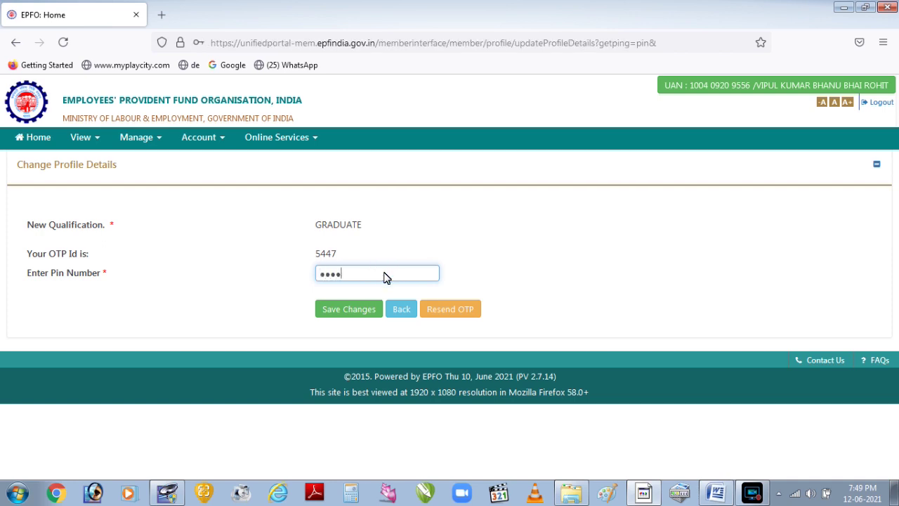
{"action": "left_click", "coordinate": [356, 313]}
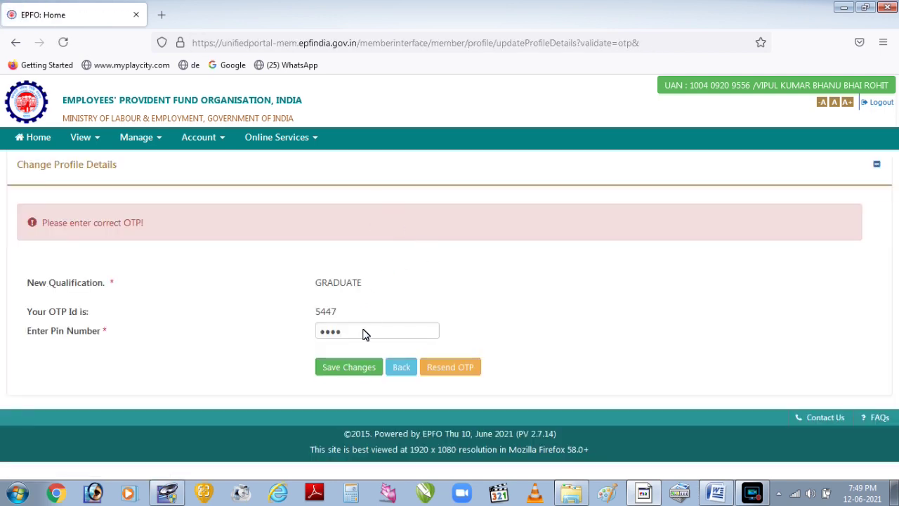
{"action": "double_click", "coordinate": [358, 330]}
{"action": "type", "text": "••••"}
{"action": "left_click", "coordinate": [340, 372]}
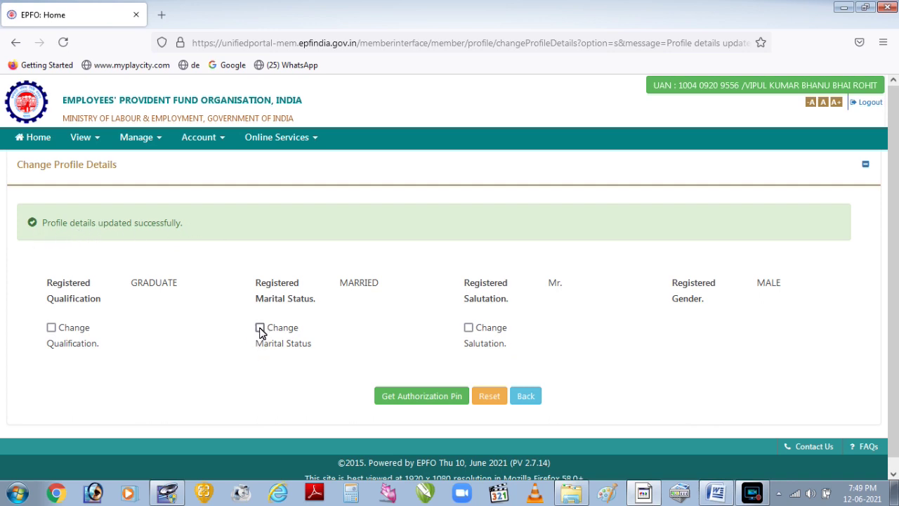
Choose UAN CARD from the View menu to preview the card.
{"action": "left_click", "coordinate": [105, 140]}
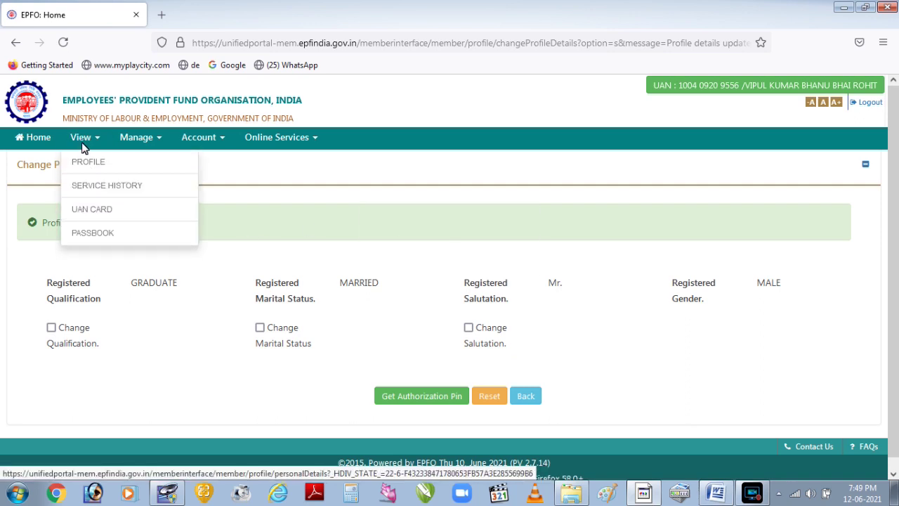
{"action": "left_click", "coordinate": [97, 216]}
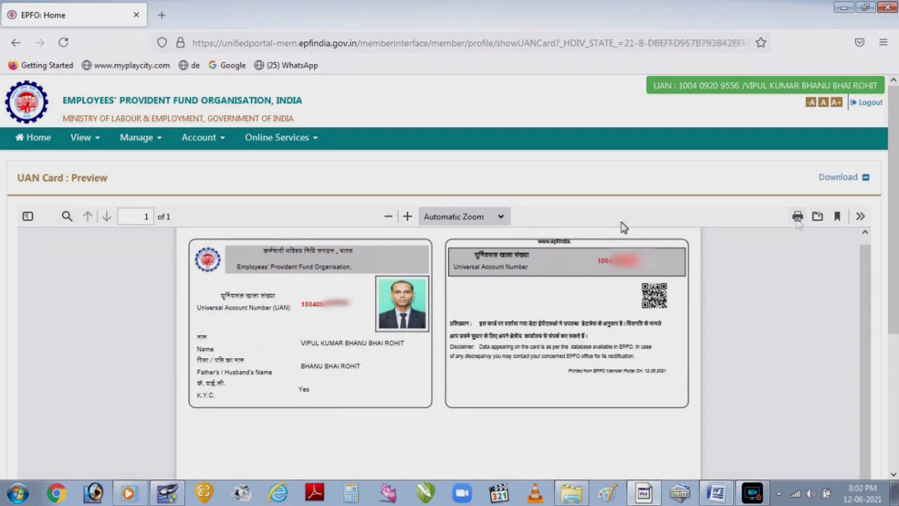
Open Manage > KYC and highlight PAN's Approved status and the section headings.
{"action": "left_click", "coordinate": [158, 138]}
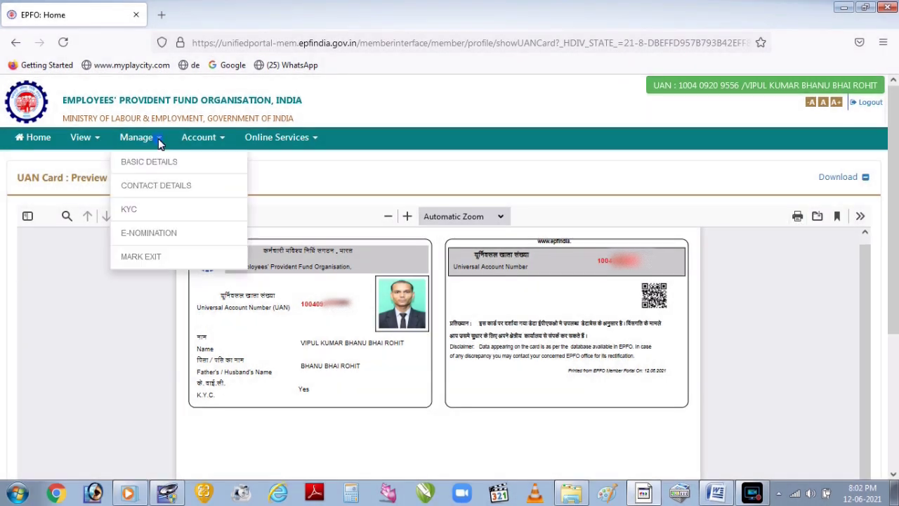
{"action": "left_click", "coordinate": [147, 216]}
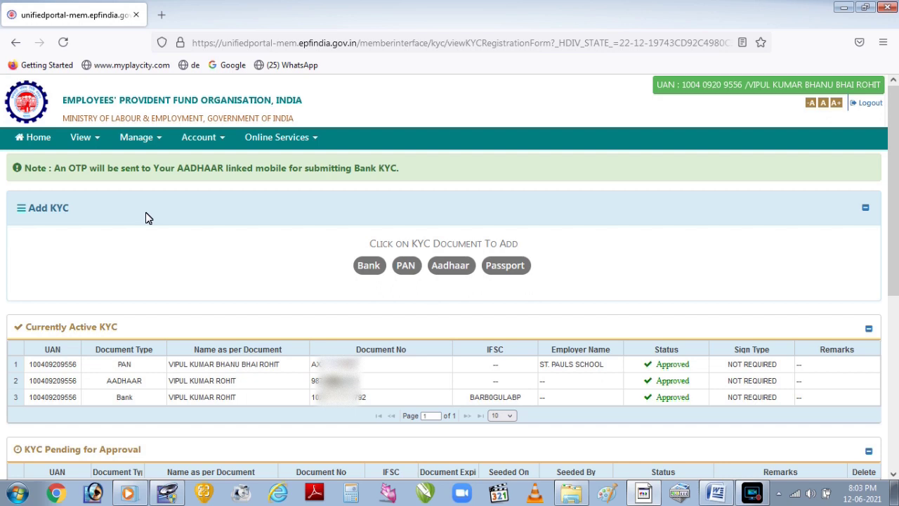
{"action": "double_click", "coordinate": [661, 365]}
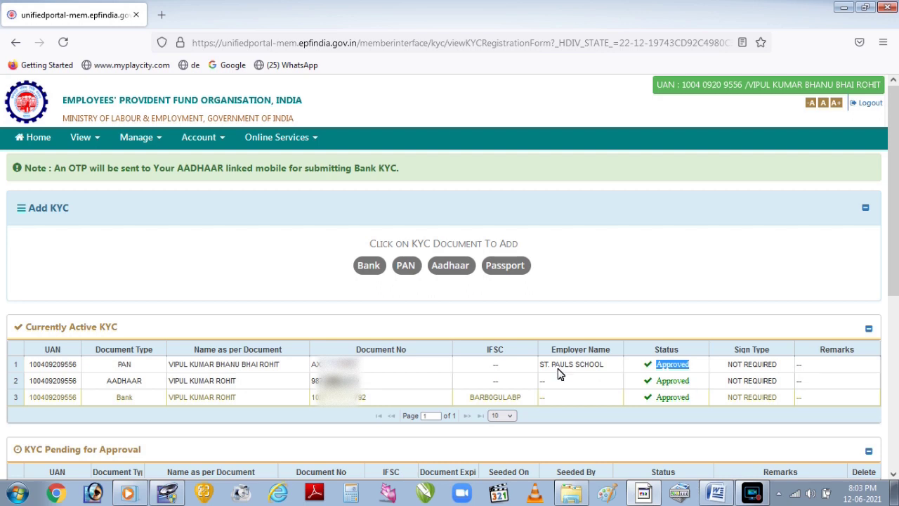
{"action": "left_click", "coordinate": [22, 326]}
{"action": "left_click_drag", "start_coordinate": [28, 327], "coordinate": [141, 329]}
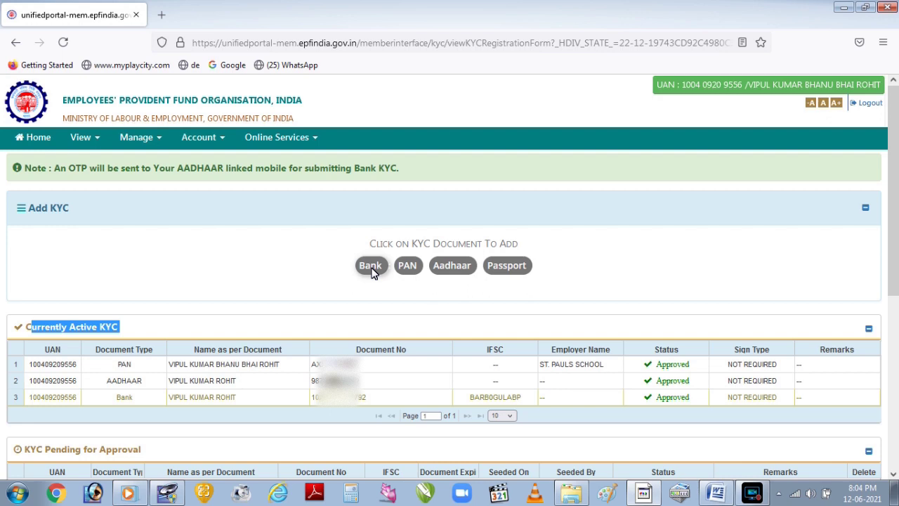
{"action": "left_click_drag", "start_coordinate": [371, 245], "coordinate": [523, 247]}
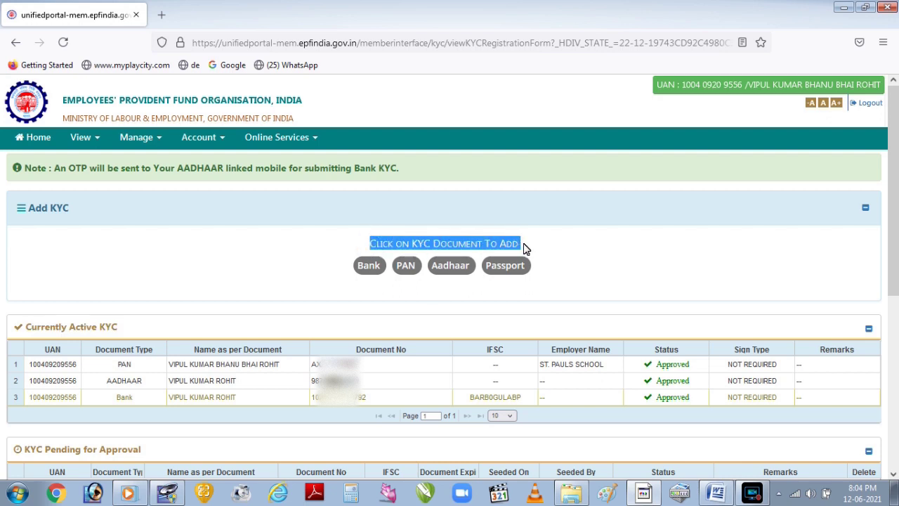
{"action": "left_click", "coordinate": [370, 267]}
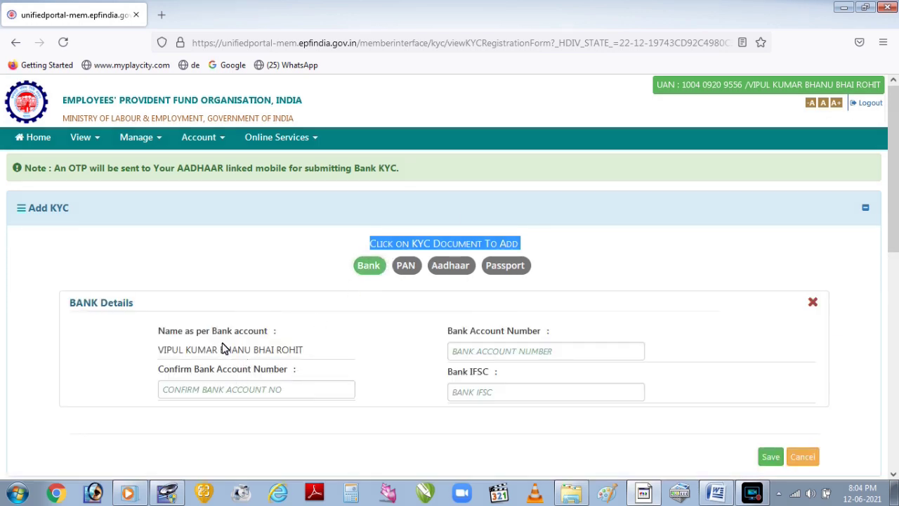
{"action": "left_click", "coordinate": [455, 351]}
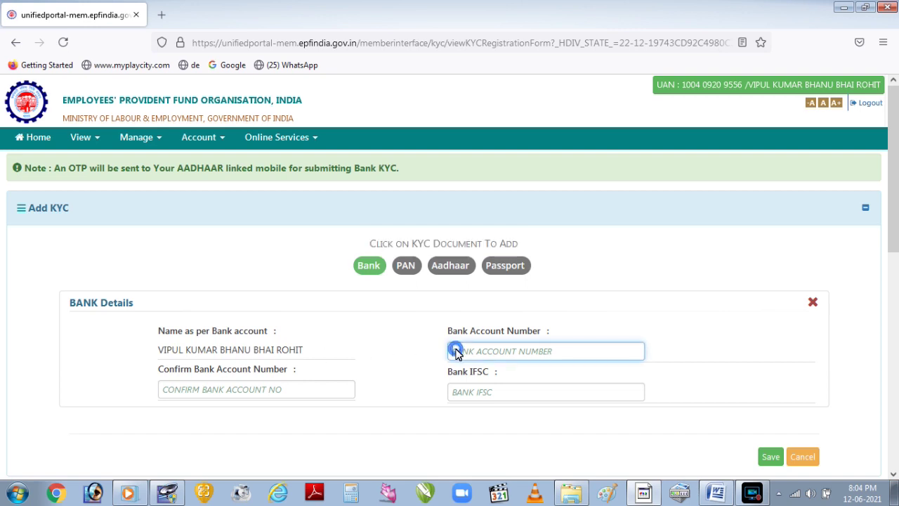
{"action": "left_click", "coordinate": [327, 390]}
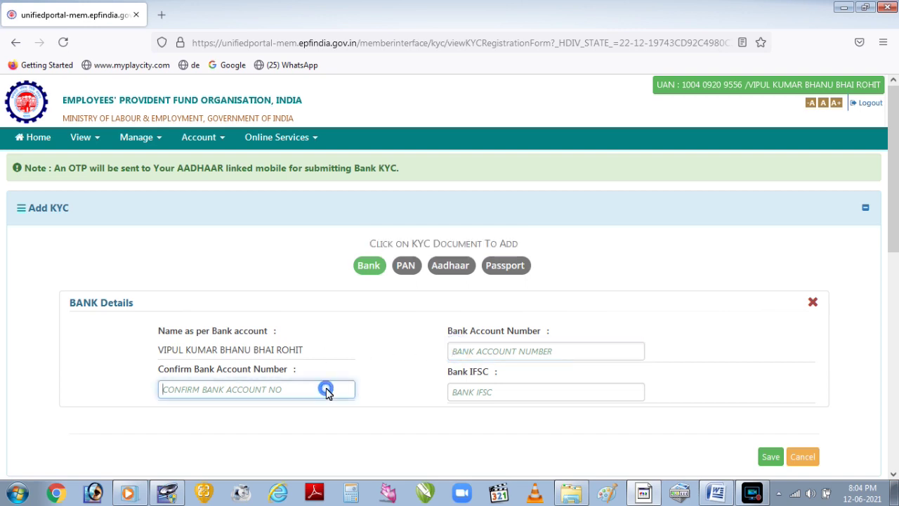
{"action": "left_click", "coordinate": [477, 396]}
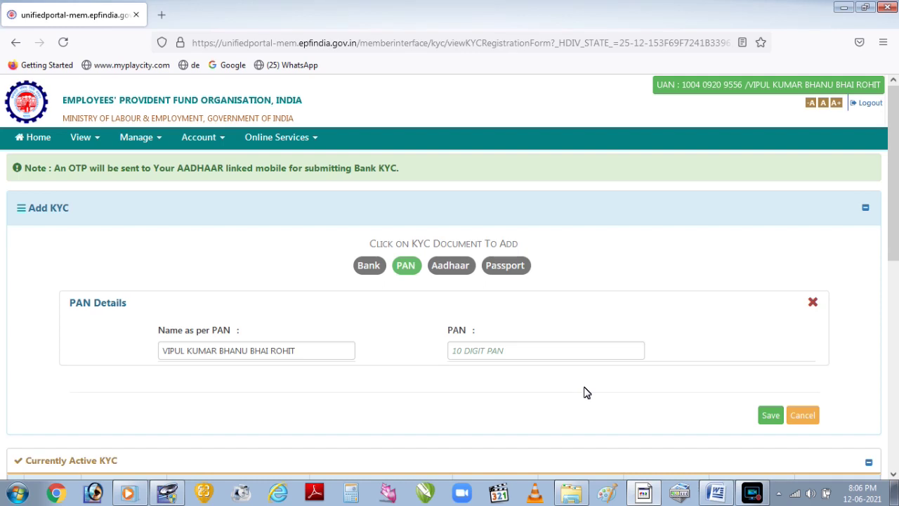
{"action": "left_click", "coordinate": [540, 354]}
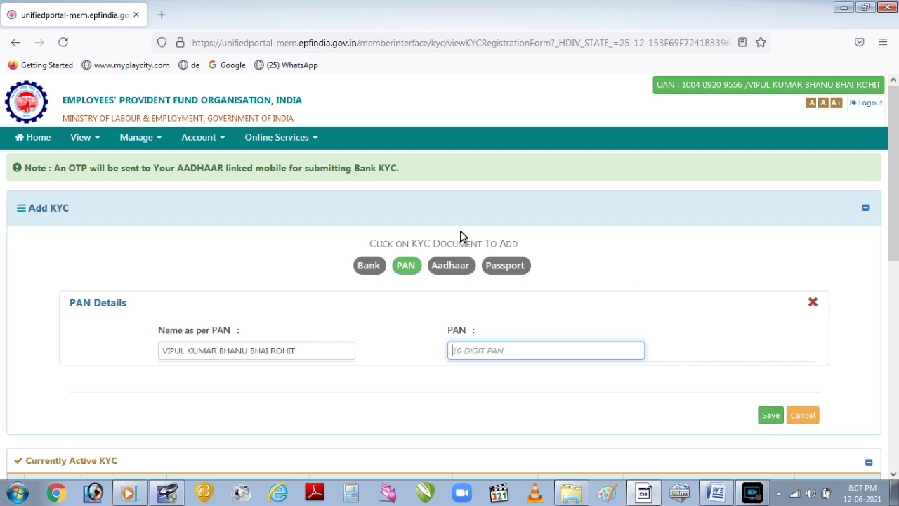
{"action": "left_click", "coordinate": [451, 267]}
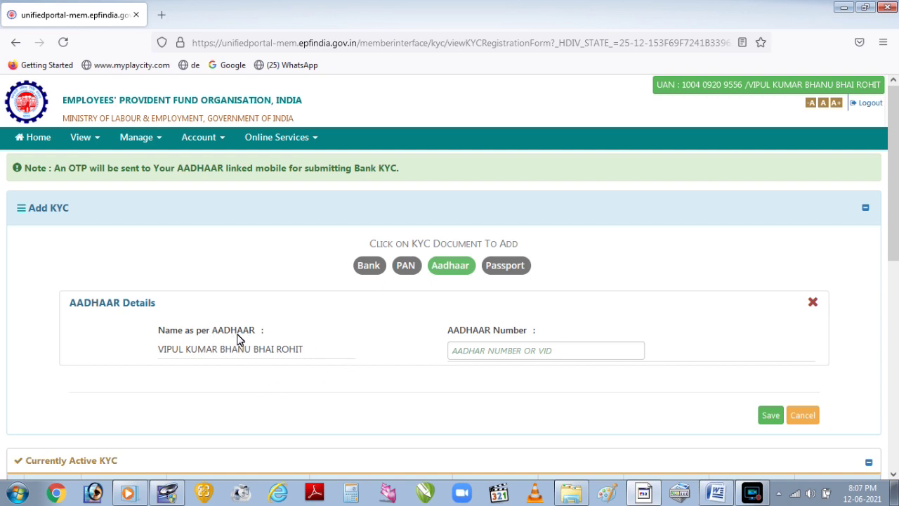
{"action": "left_click", "coordinate": [512, 353]}
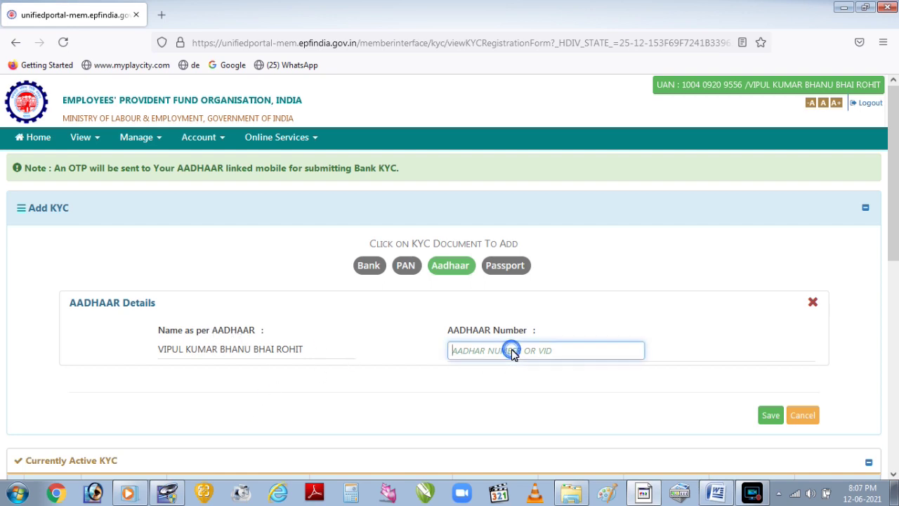
{"action": "left_click", "coordinate": [769, 415]}
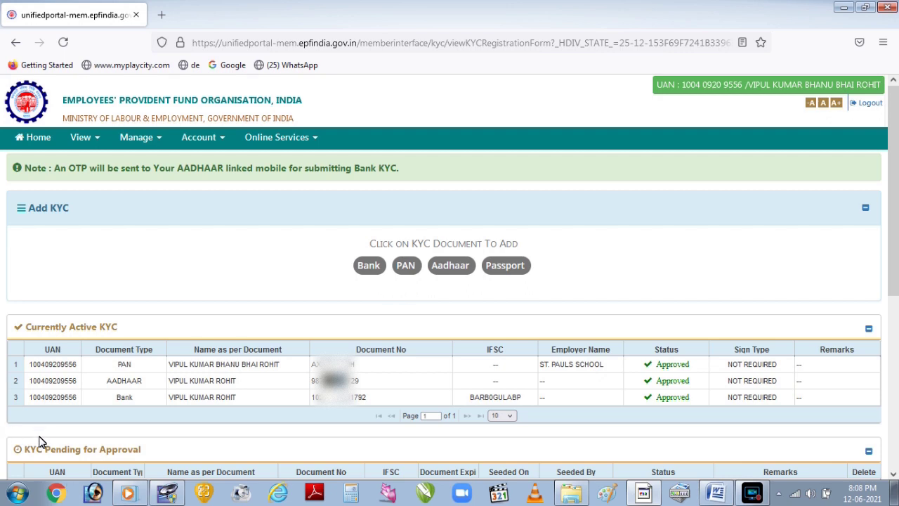
{"action": "left_click_drag", "start_coordinate": [26, 453], "coordinate": [148, 461]}
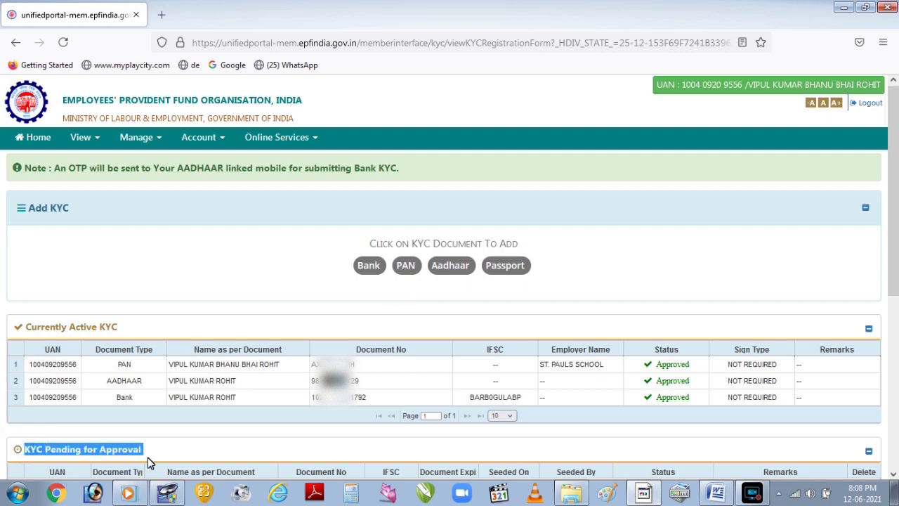
{"action": "scroll", "coordinate": [147, 457], "scroll_direction": "down", "scroll_amount": 3}
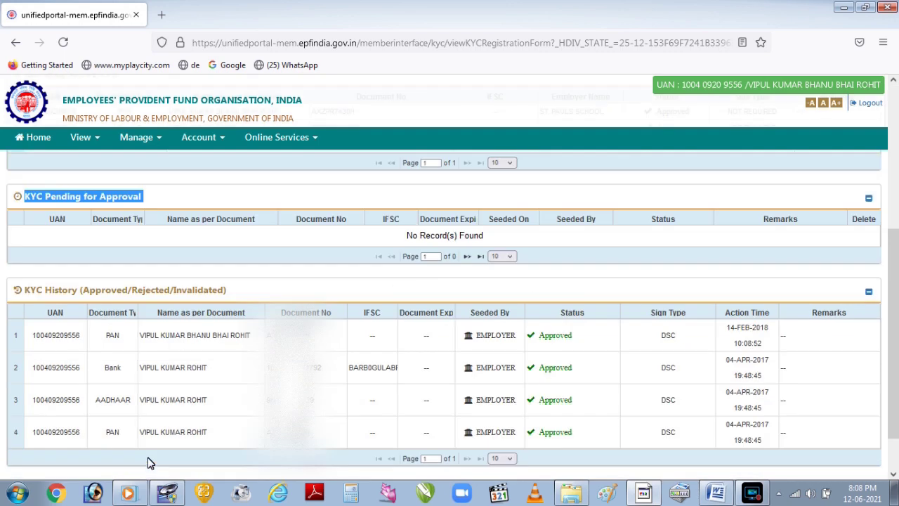
{"action": "left_click", "coordinate": [109, 238]}
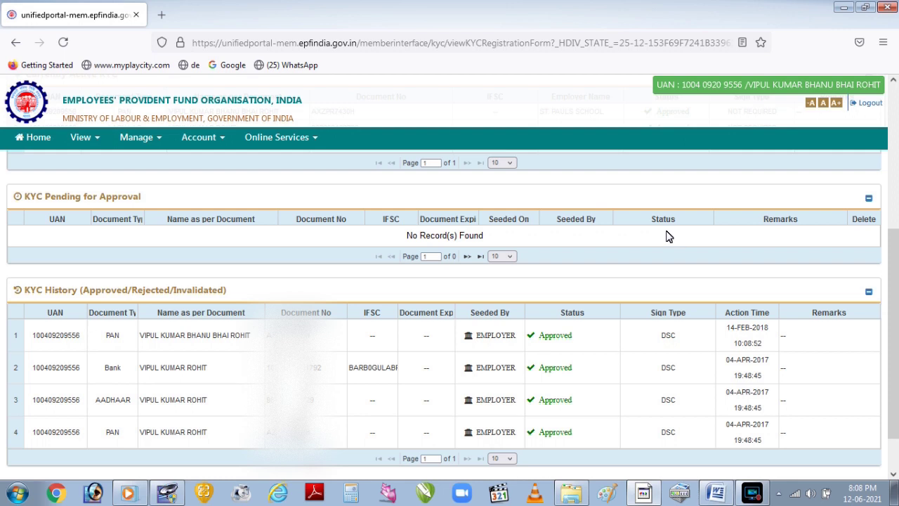
{"action": "scroll", "coordinate": [668, 236], "scroll_direction": "up", "scroll_amount": 5}
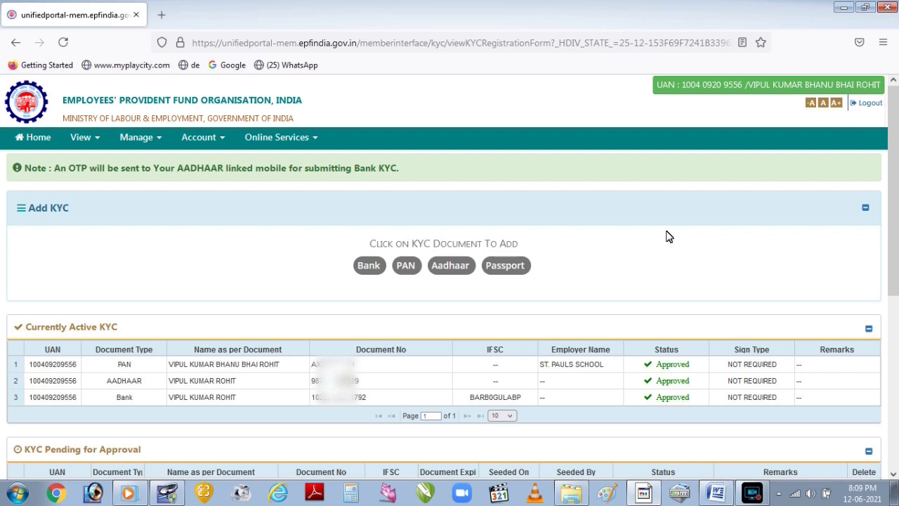
{"action": "left_click_drag", "start_coordinate": [28, 335], "coordinate": [129, 334]}
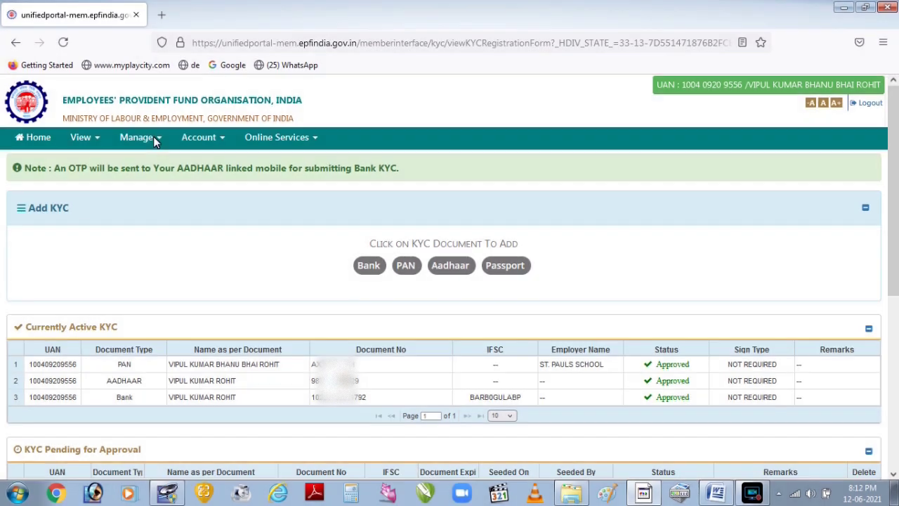
Open the pending e-Nomination for editing and add a blank family member row.
{"action": "left_click", "coordinate": [153, 138]}
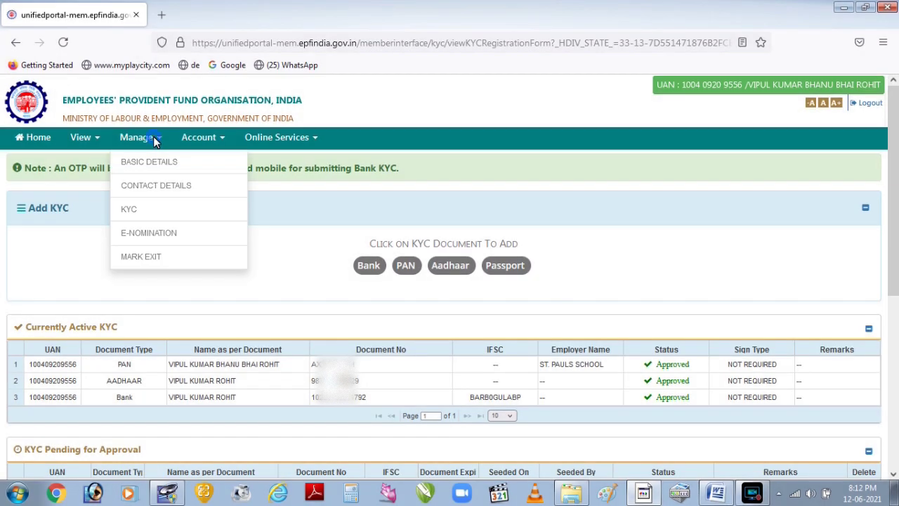
{"action": "left_click", "coordinate": [159, 237]}
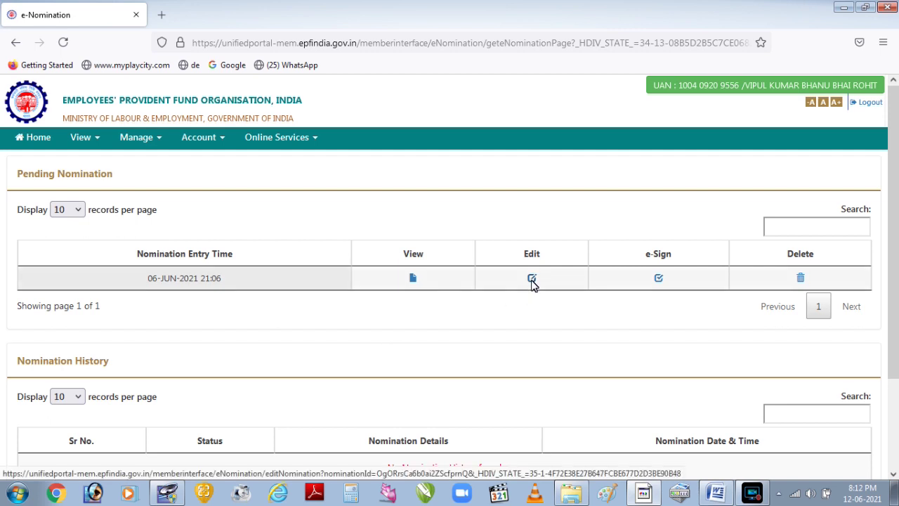
{"action": "left_click", "coordinate": [532, 278]}
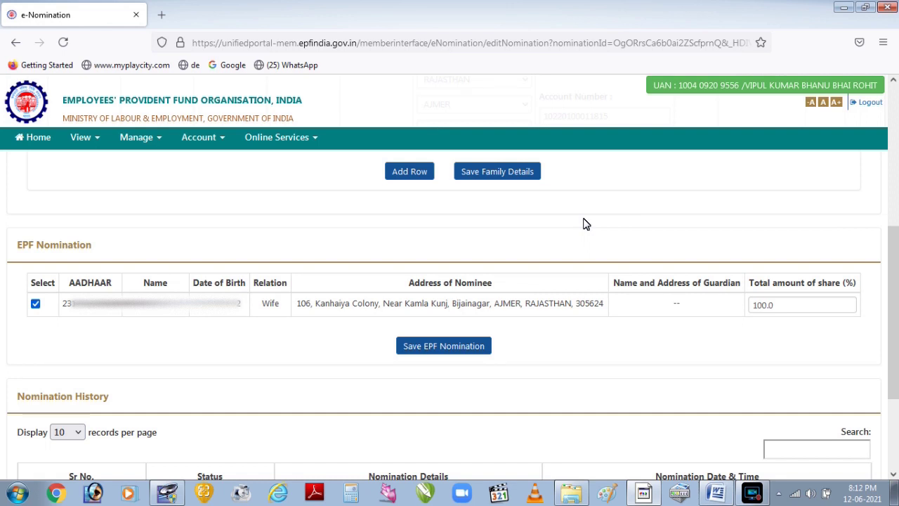
{"action": "left_click", "coordinate": [421, 175]}
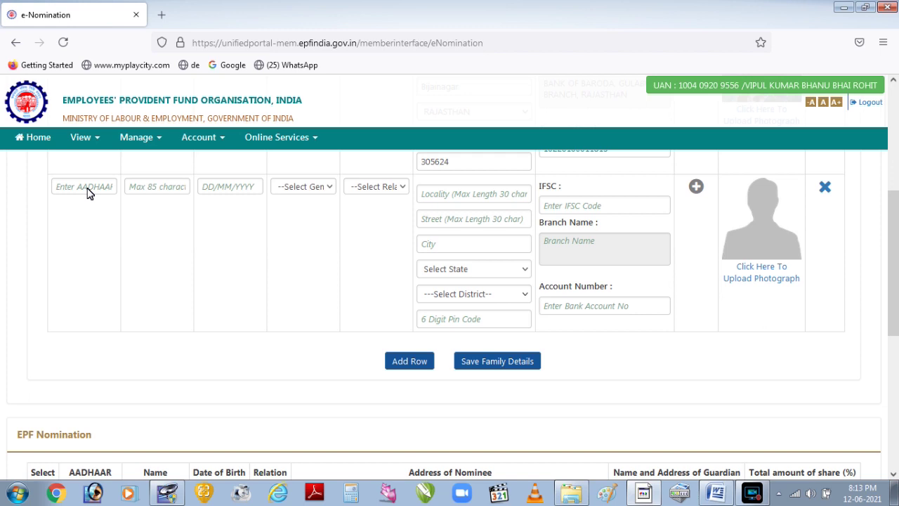
Step through the new member's Aadhaar, name, date of birth, gender (Male) and relation fields.
{"action": "left_click", "coordinate": [87, 192]}
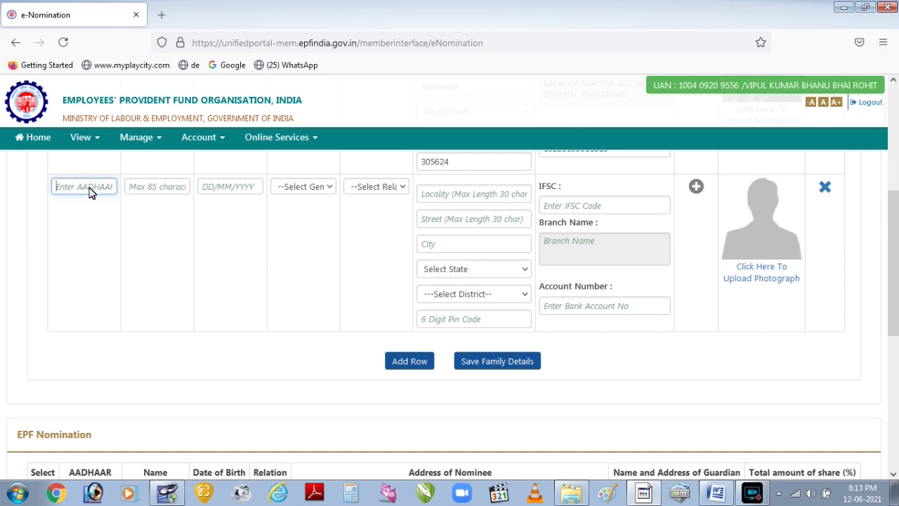
{"action": "left_click", "coordinate": [159, 191]}
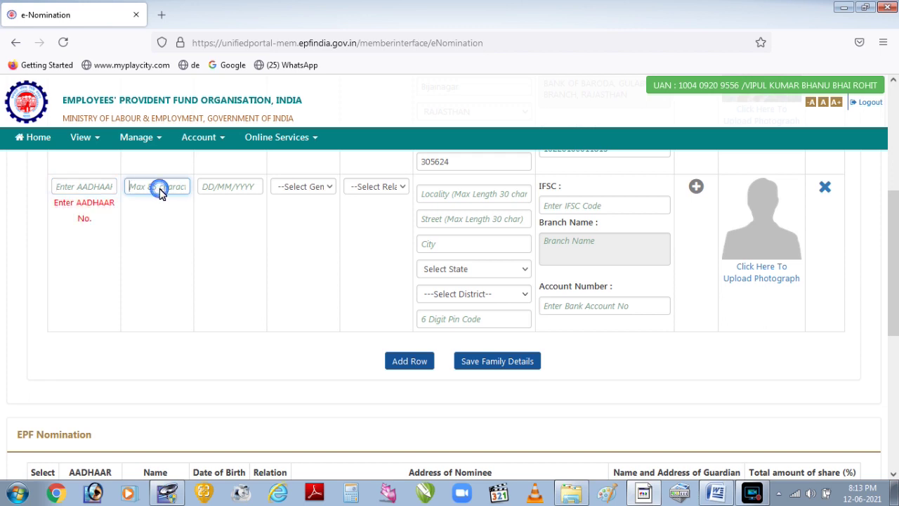
{"action": "left_click", "coordinate": [229, 194]}
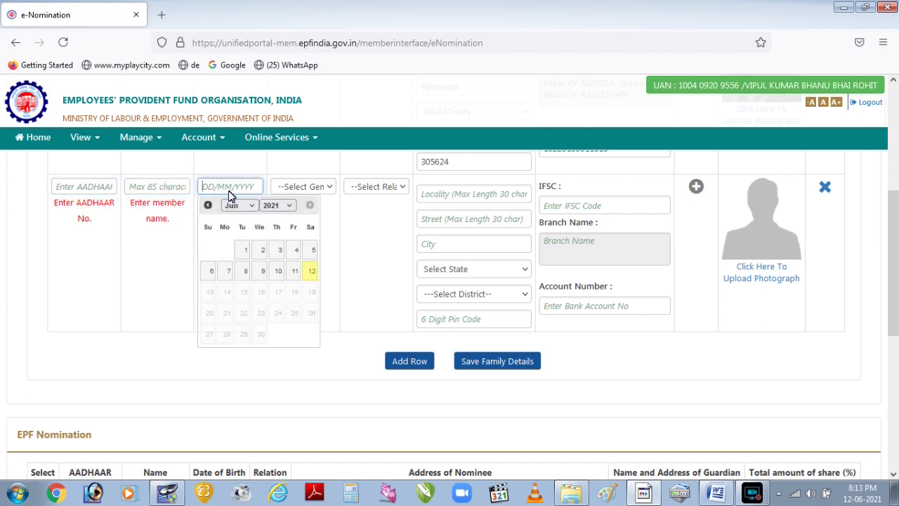
{"action": "left_click", "coordinate": [288, 188]}
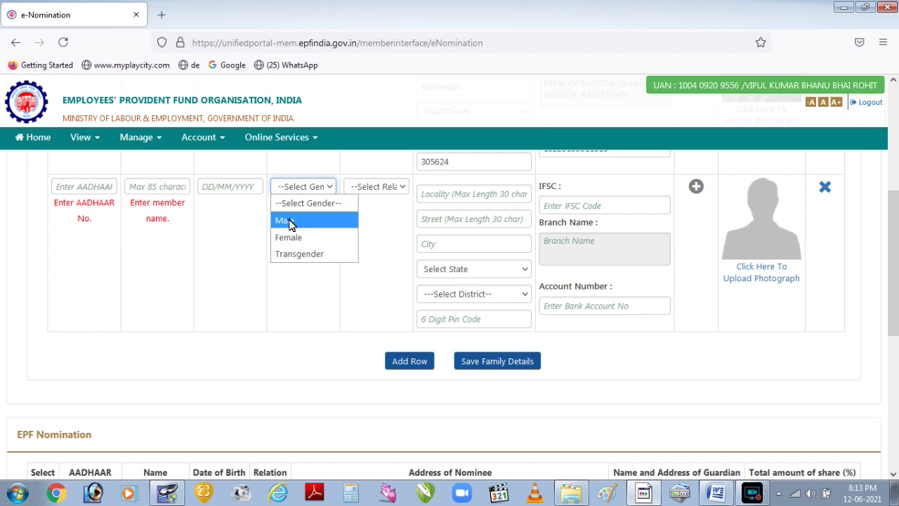
{"action": "left_click", "coordinate": [290, 221]}
{"action": "left_click", "coordinate": [370, 188]}
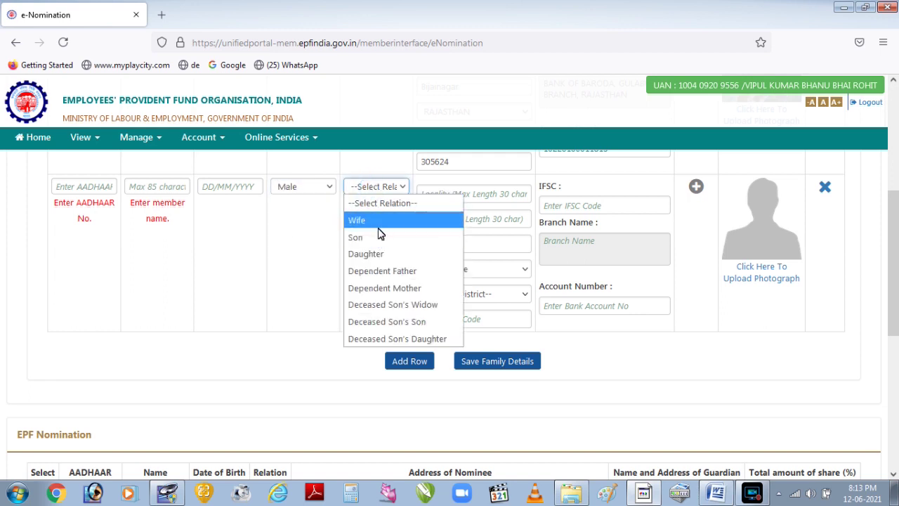
{"action": "left_click", "coordinate": [377, 188]}
Go through the new member's address and bank fields and dismiss the bank validation error.
{"action": "left_click", "coordinate": [491, 190]}
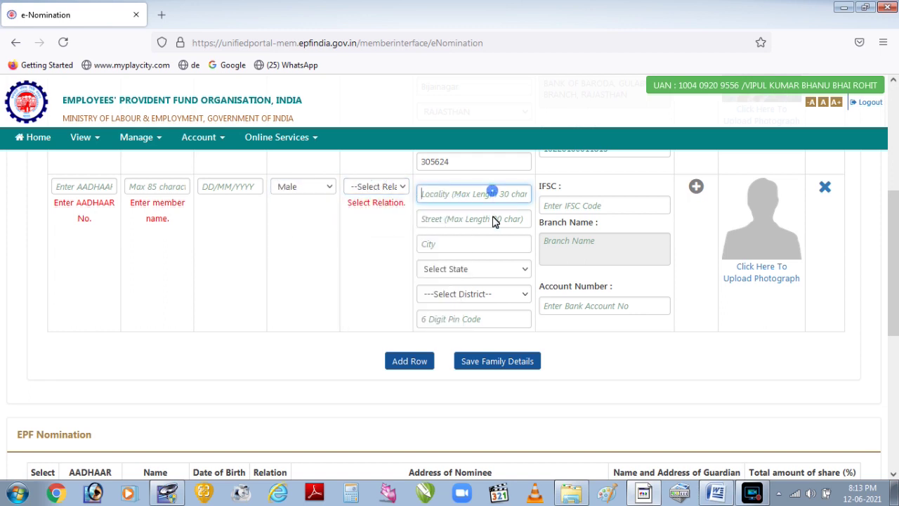
{"action": "left_click", "coordinate": [492, 218]}
{"action": "left_click", "coordinate": [484, 287]}
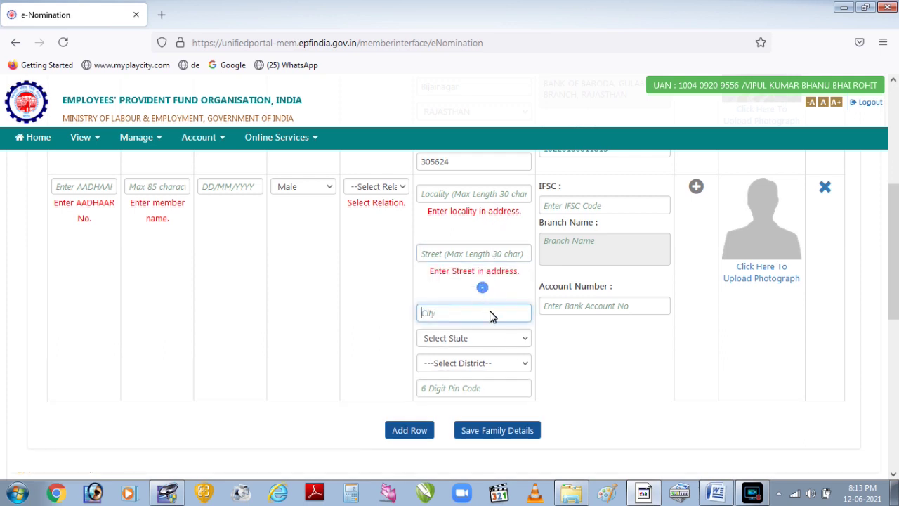
{"action": "left_click", "coordinate": [492, 336]}
{"action": "left_click", "coordinate": [491, 398]}
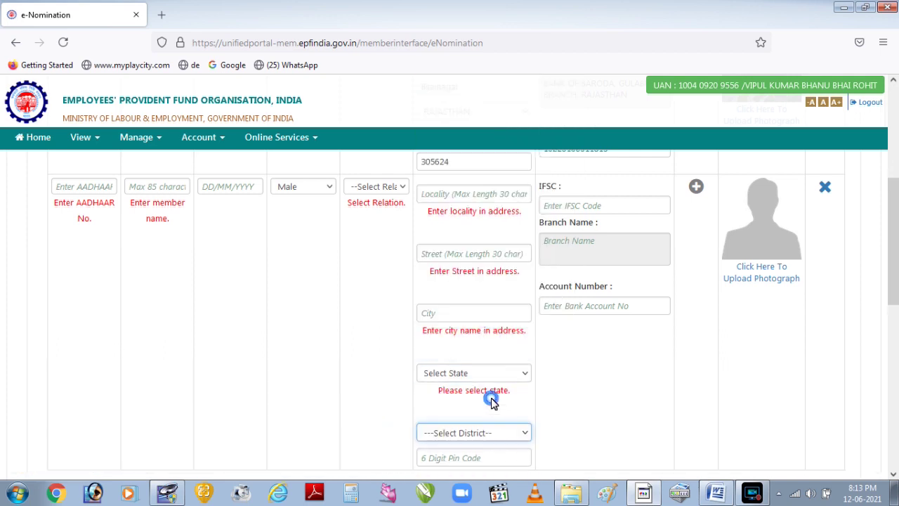
{"action": "left_click", "coordinate": [582, 209]}
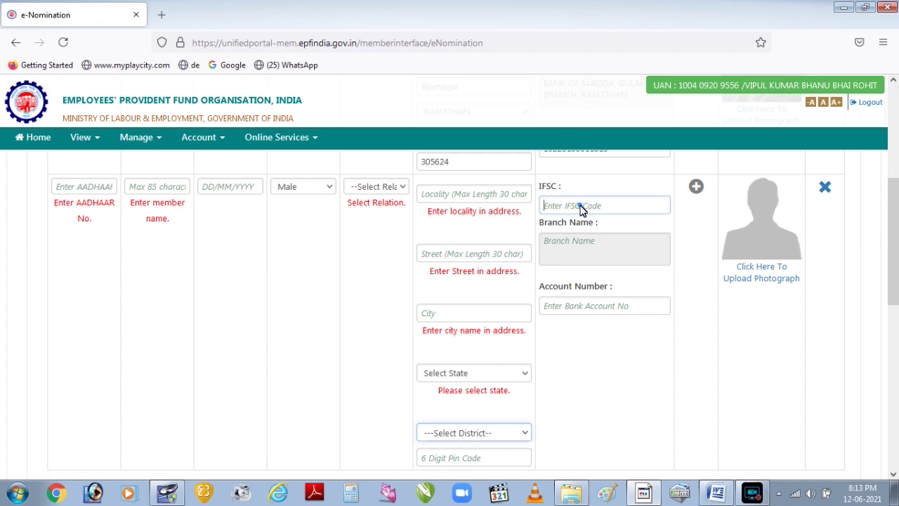
{"action": "left_click", "coordinate": [602, 313]}
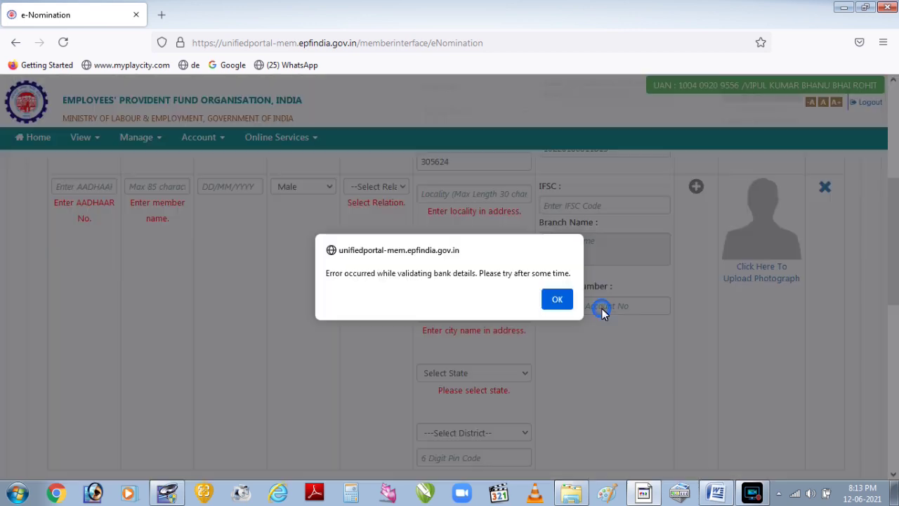
{"action": "left_click", "coordinate": [556, 297]}
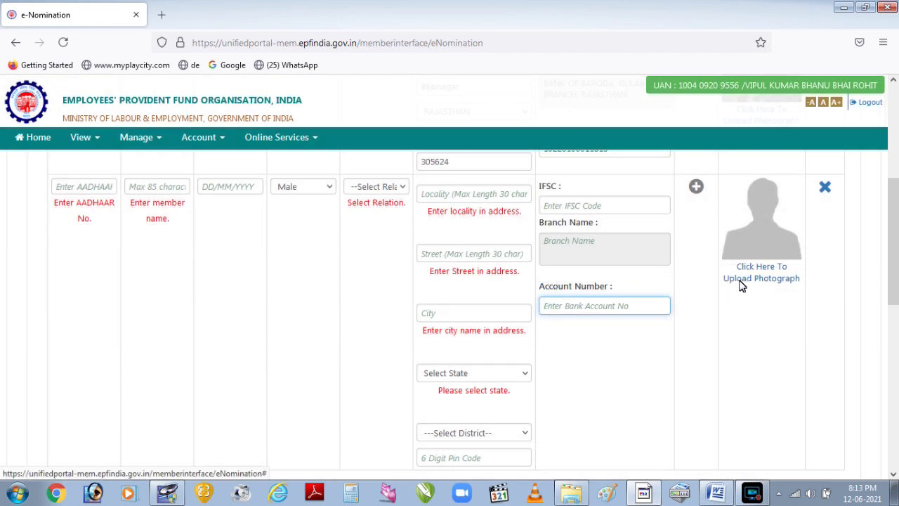
{"action": "scroll", "coordinate": [741, 284], "scroll_direction": "down", "scroll_amount": 2}
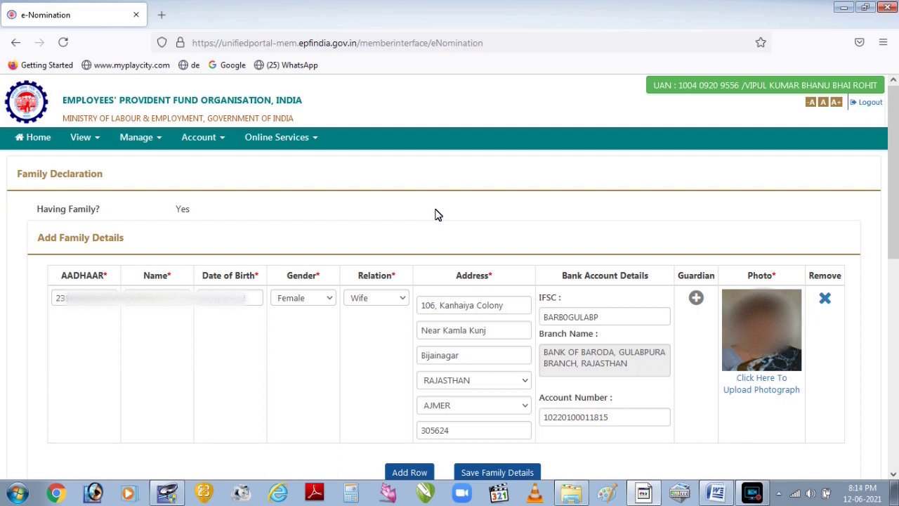
Check the wife's 100.0% EPF nomination share, then open the Online Services claim (Form-31, 19, 10C & 10D) page.
{"action": "scroll", "coordinate": [435, 214], "scroll_direction": "down", "scroll_amount": 5}
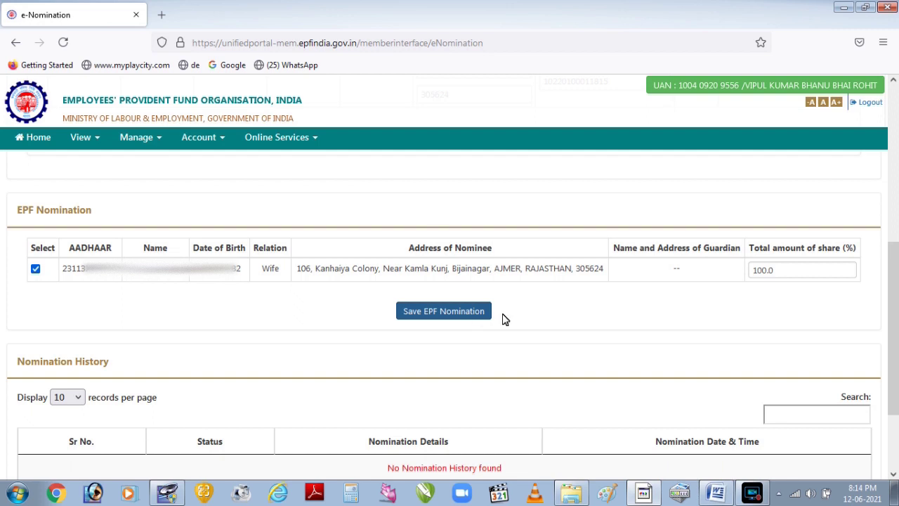
{"action": "left_click", "coordinate": [798, 276]}
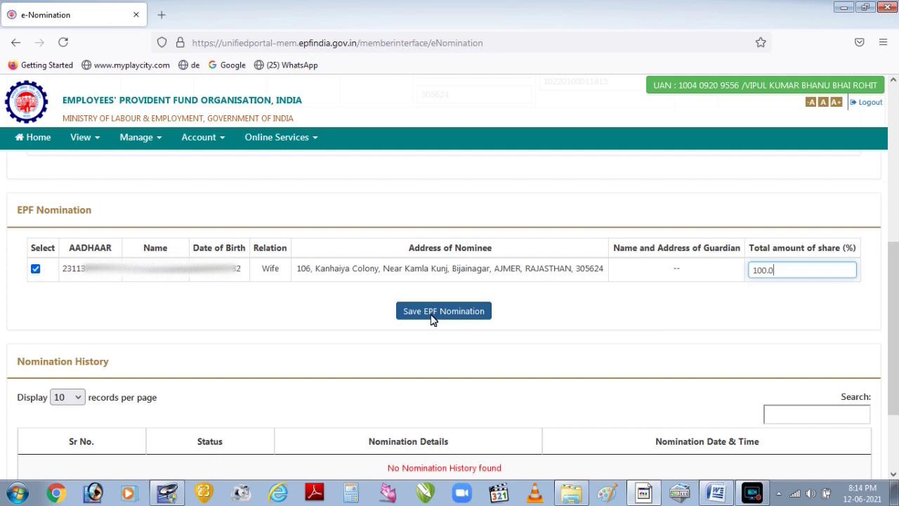
{"action": "left_click", "coordinate": [305, 144]}
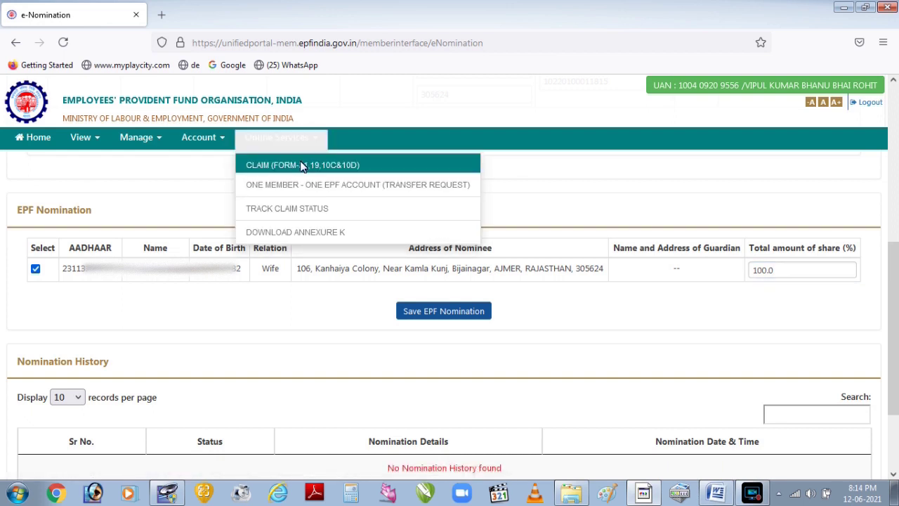
{"action": "left_click", "coordinate": [302, 163]}
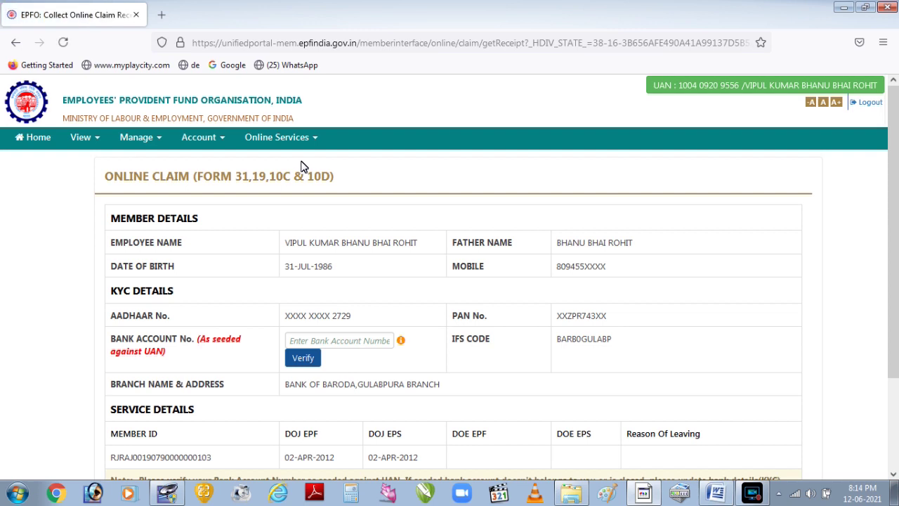
Enter the seeded bank account number, verify it, and accept the Certificate of Undertaking.
{"action": "left_click", "coordinate": [340, 340]}
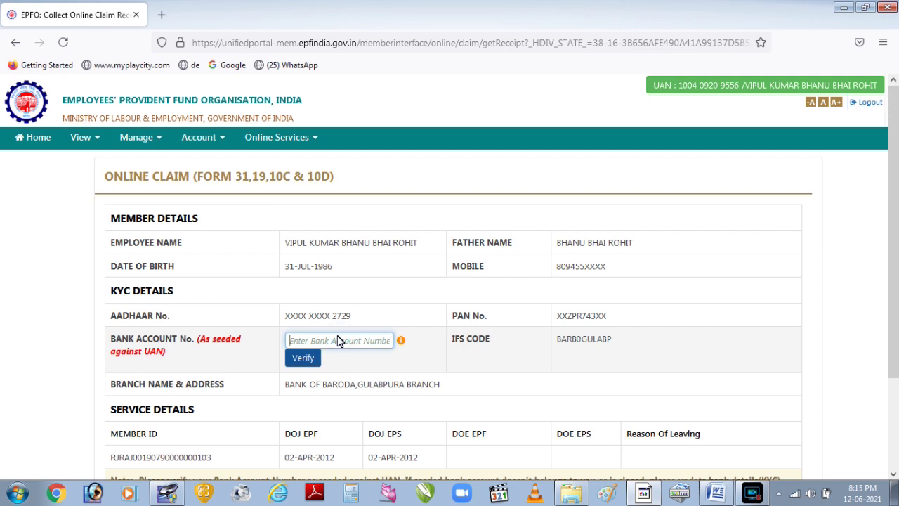
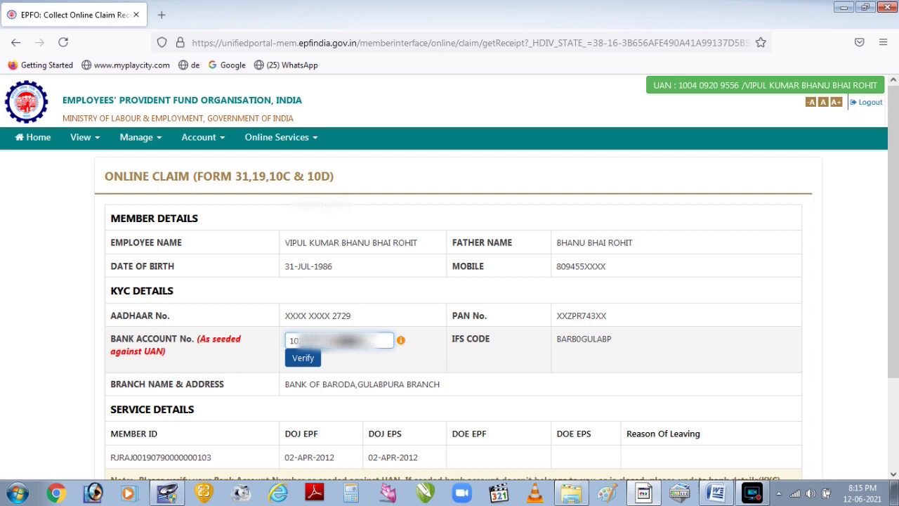
{"action": "left_click", "coordinate": [313, 362]}
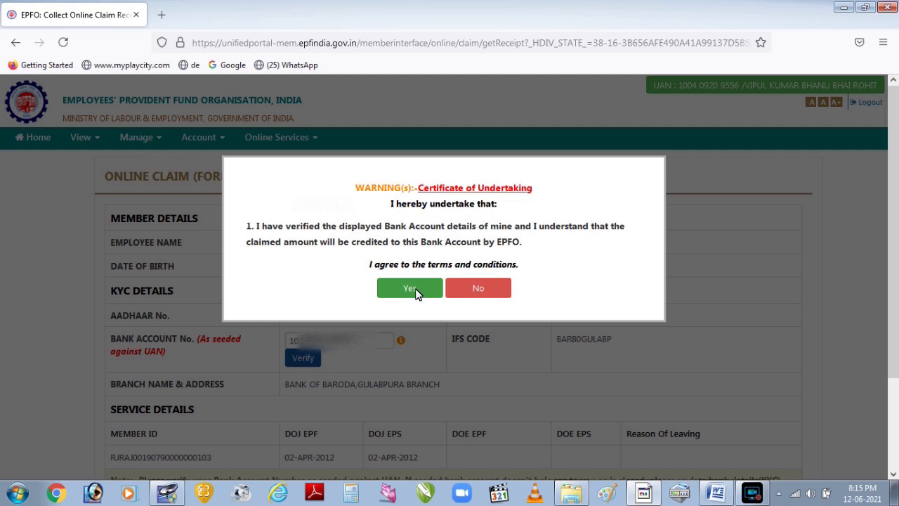
{"action": "left_click", "coordinate": [410, 288]}
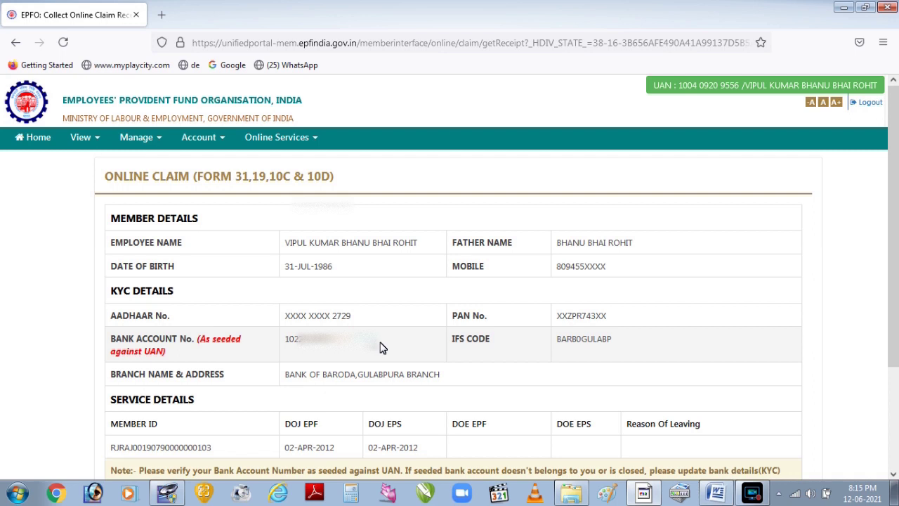
{"action": "scroll", "coordinate": [379, 348], "scroll_direction": "down", "scroll_amount": 3}
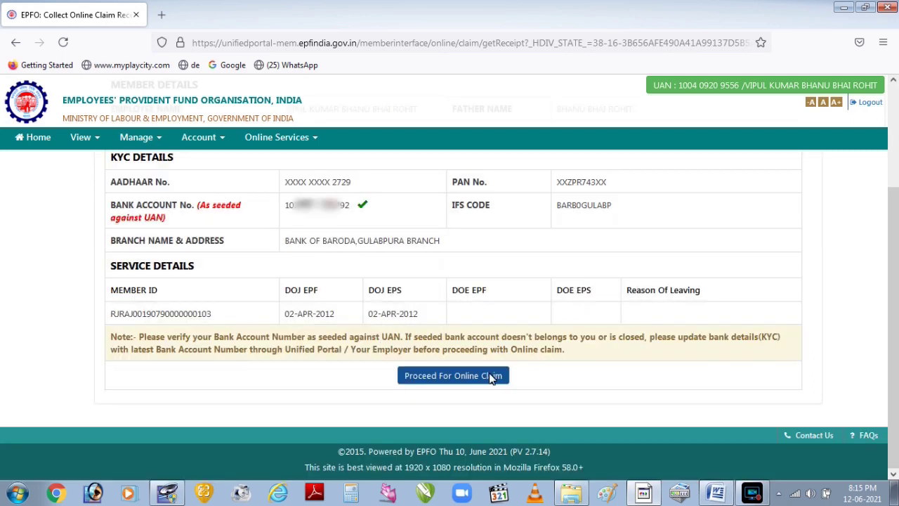
Choose PF ADVANCE (FORM-31) as the claim type.
{"action": "left_click", "coordinate": [435, 379]}
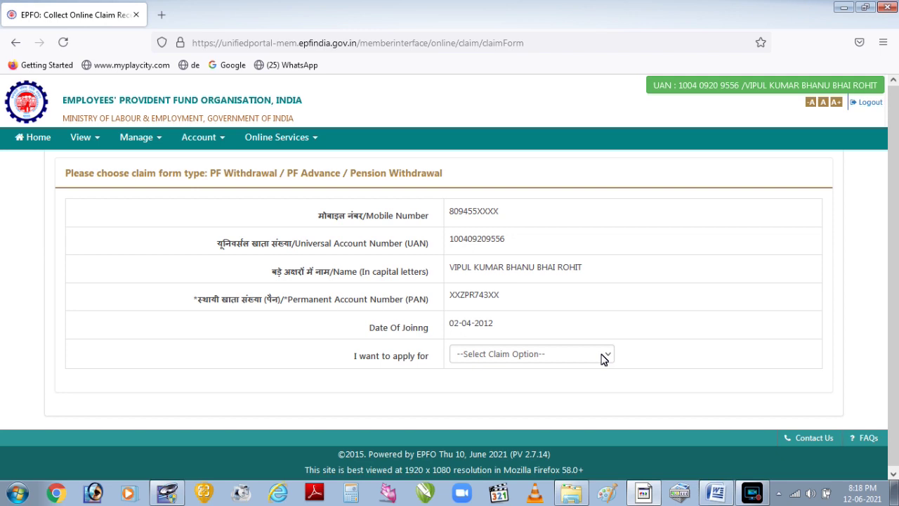
{"action": "left_click", "coordinate": [603, 357]}
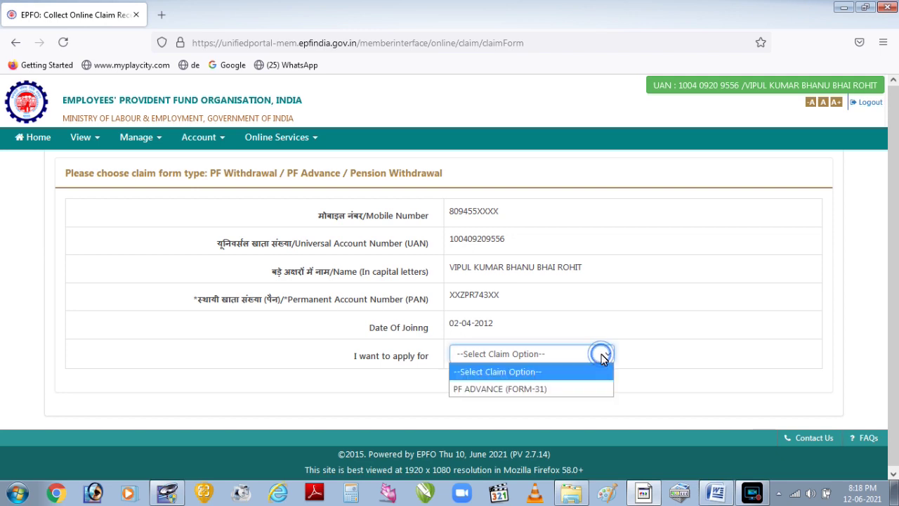
{"action": "left_click", "coordinate": [587, 388]}
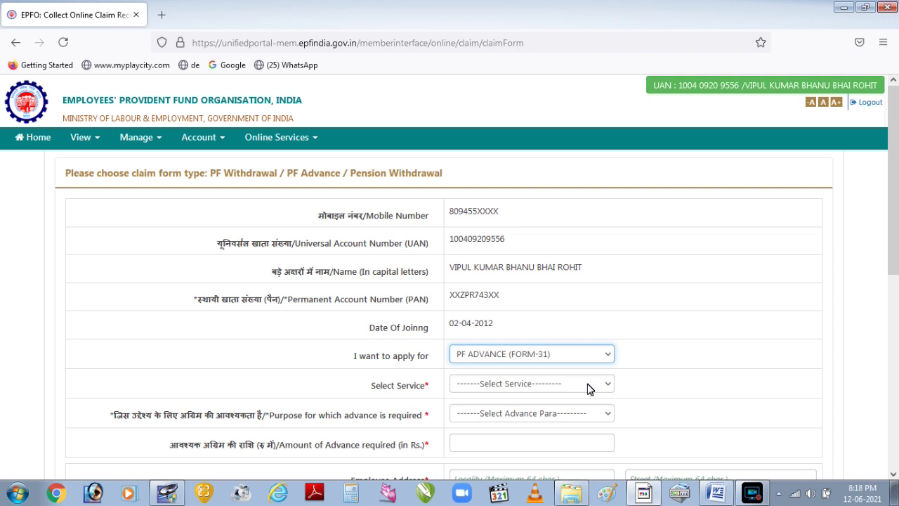
{"action": "scroll", "coordinate": [587, 388], "scroll_direction": "down", "scroll_amount": 3}
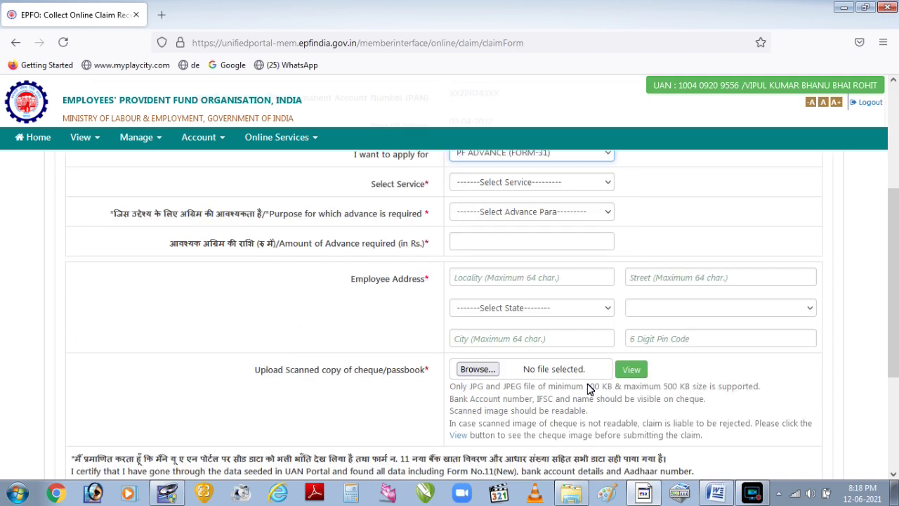
Select the ST. PAULS SCHOOL service and Construction of House as the advance purpose.
{"action": "left_click", "coordinate": [532, 184]}
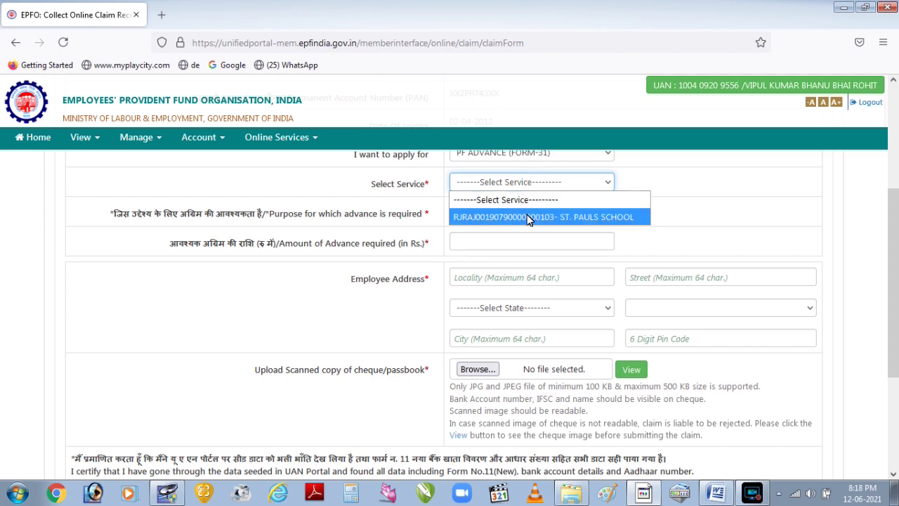
{"action": "left_click", "coordinate": [529, 217]}
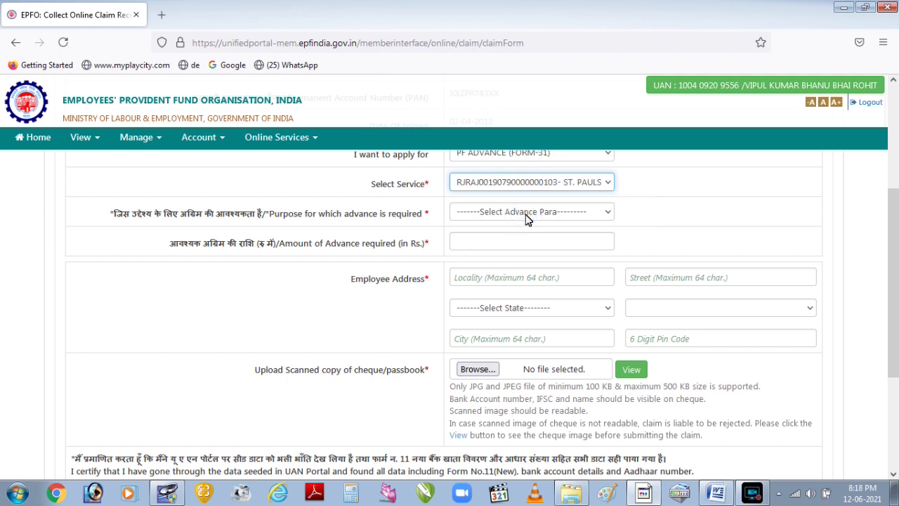
{"action": "left_click", "coordinate": [527, 214]}
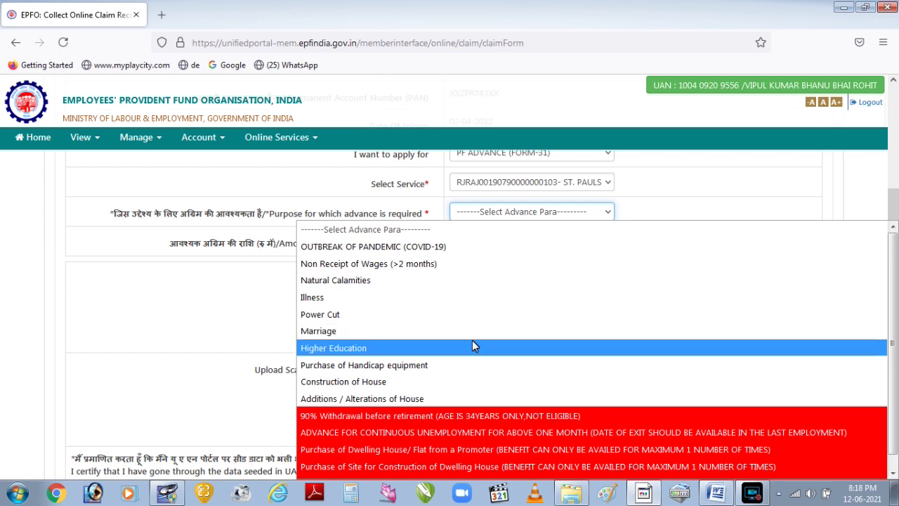
{"action": "left_click", "coordinate": [467, 388]}
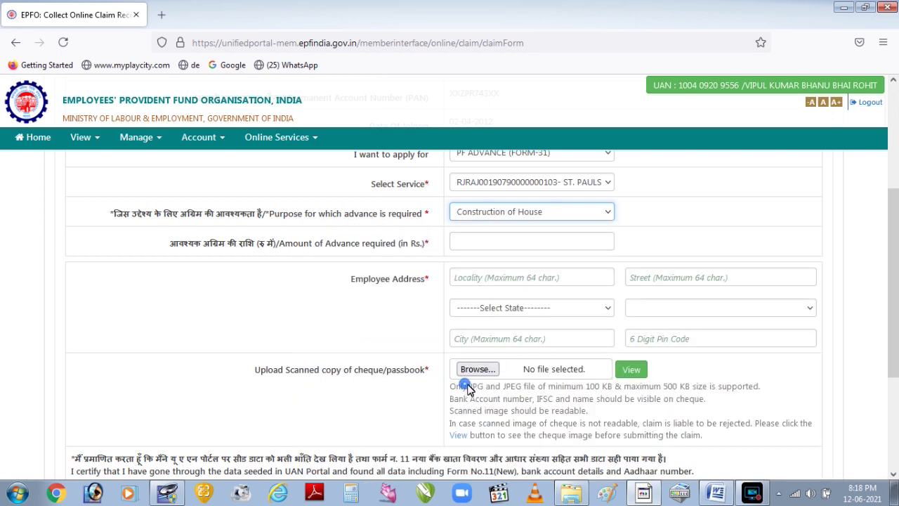
{"action": "left_click", "coordinate": [554, 242]}
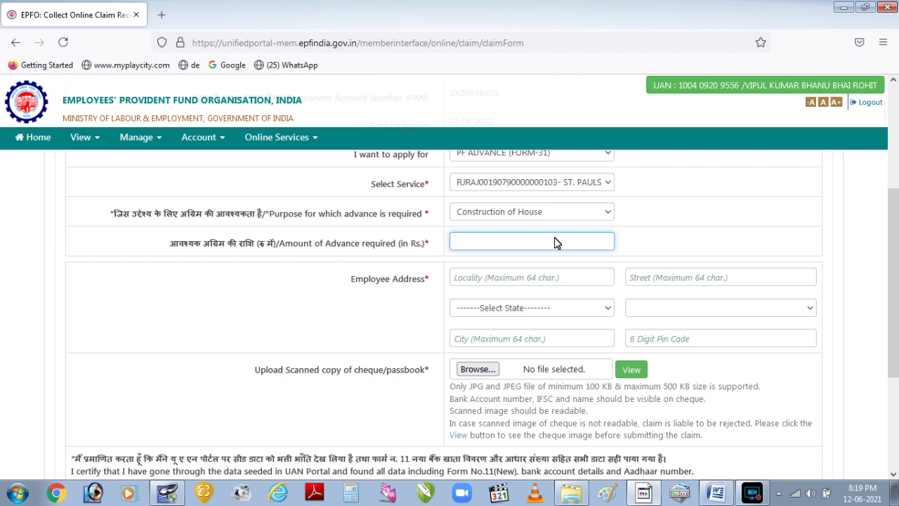
Tick the Aadhaar consent declaration at the bottom of the Form-31 claim form.
{"action": "left_click", "coordinate": [563, 278]}
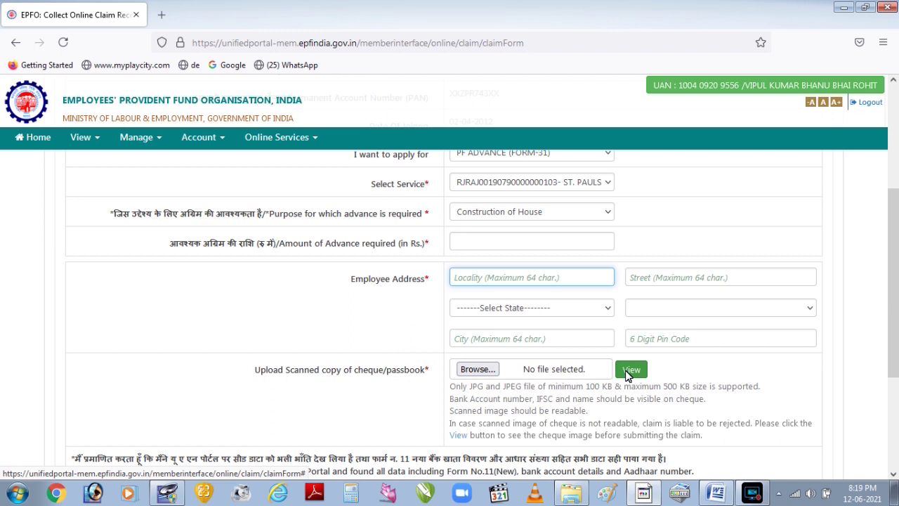
{"action": "scroll", "coordinate": [627, 375], "scroll_direction": "down", "scroll_amount": 3}
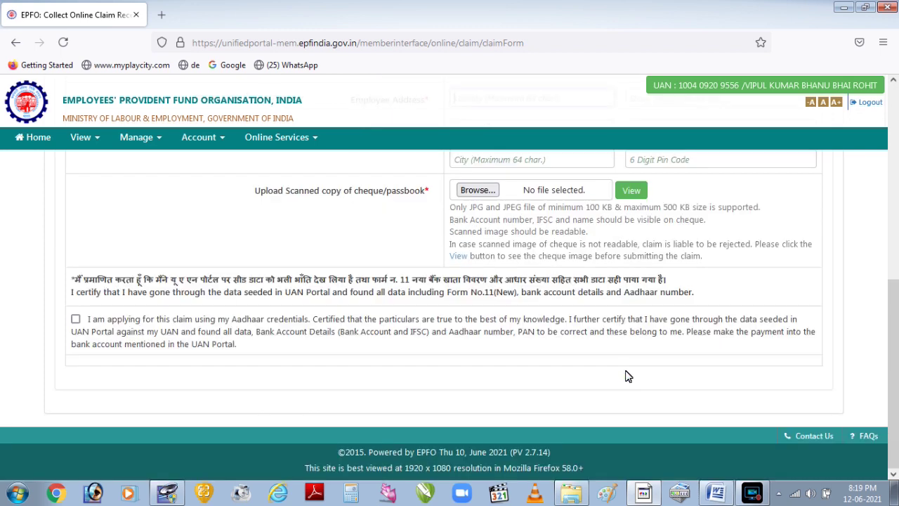
{"action": "left_click", "coordinate": [76, 320]}
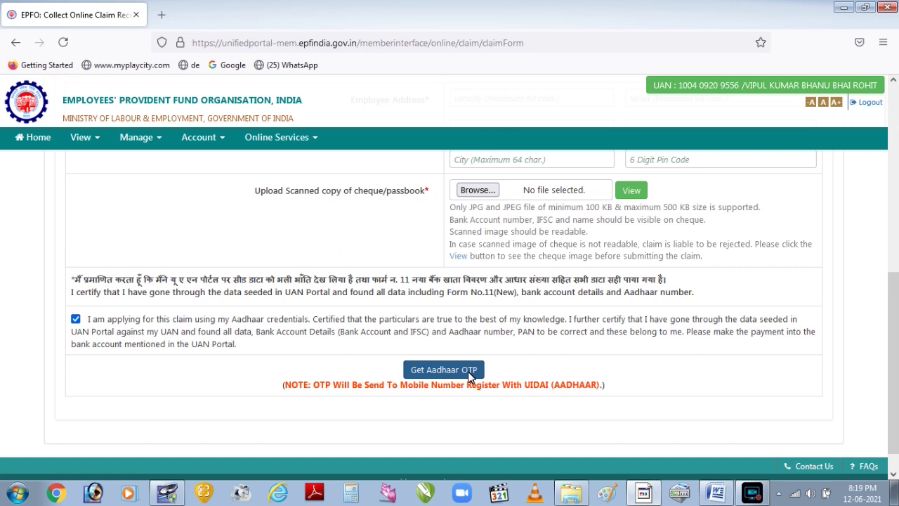
Open View > Passbook and sign in with the member's UAN, password and captcha answer.
{"action": "left_click", "coordinate": [95, 139]}
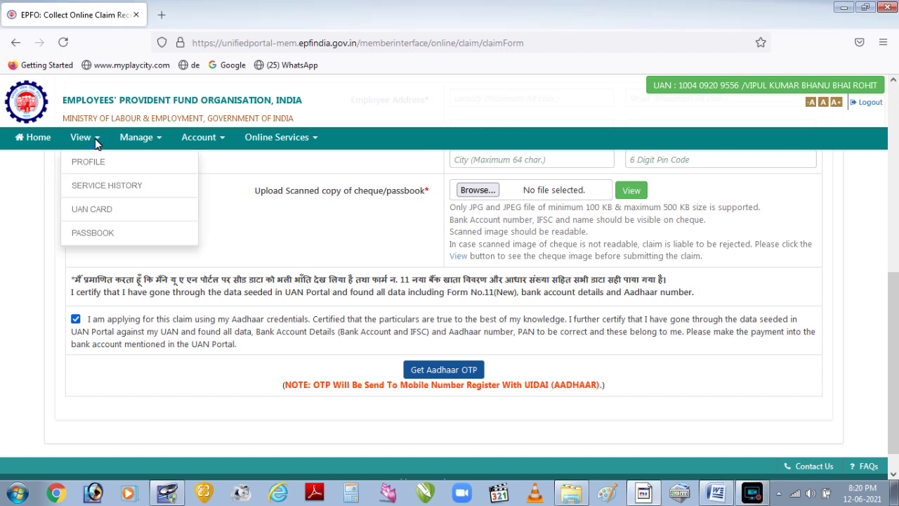
{"action": "left_click", "coordinate": [102, 239]}
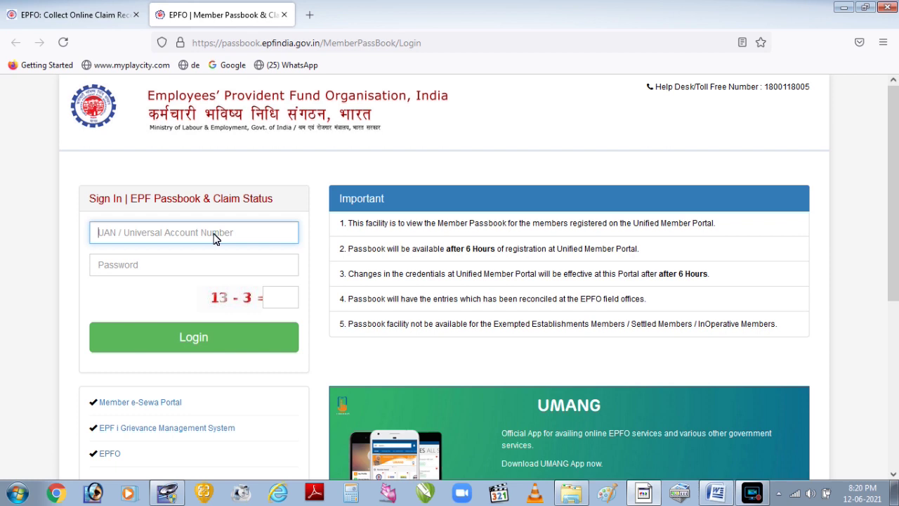
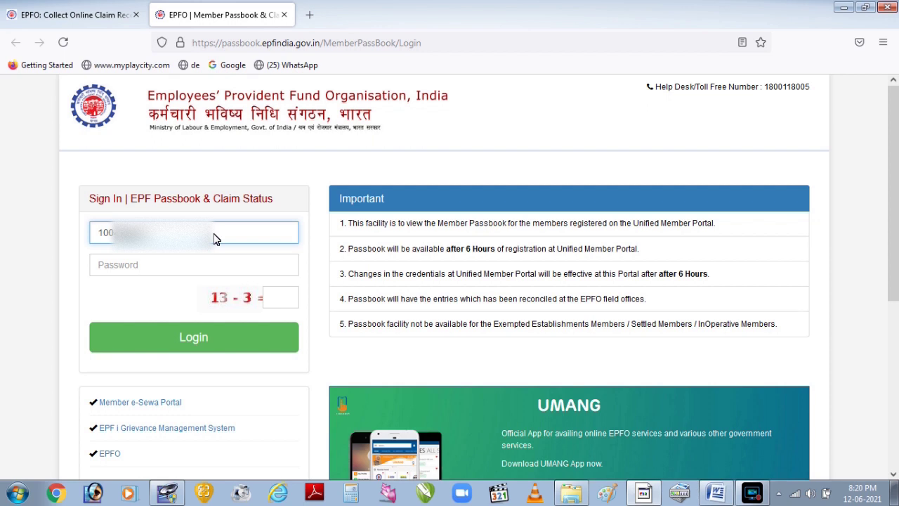
{"action": "left_click", "coordinate": [210, 272]}
{"action": "type", "text": "••••••••"}
{"action": "left_click", "coordinate": [274, 302]}
{"action": "type", "text": "10"}
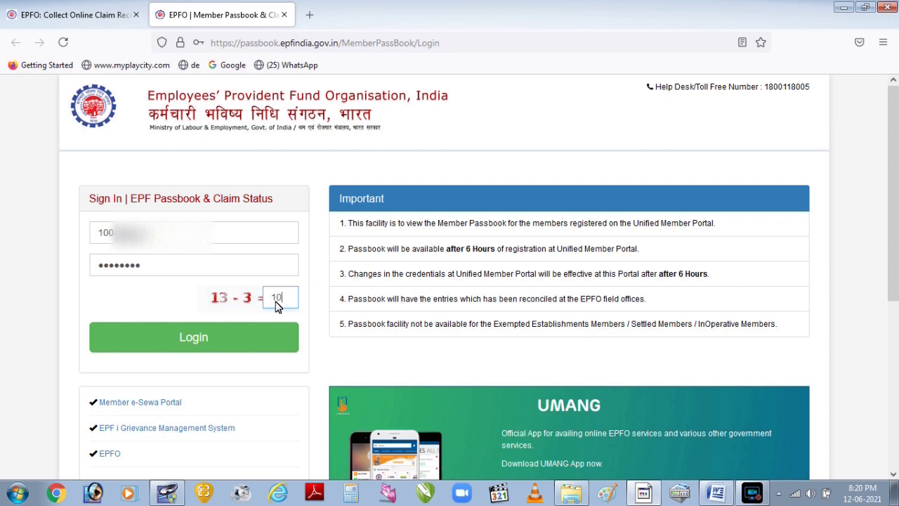
{"action": "left_click", "coordinate": [203, 337]}
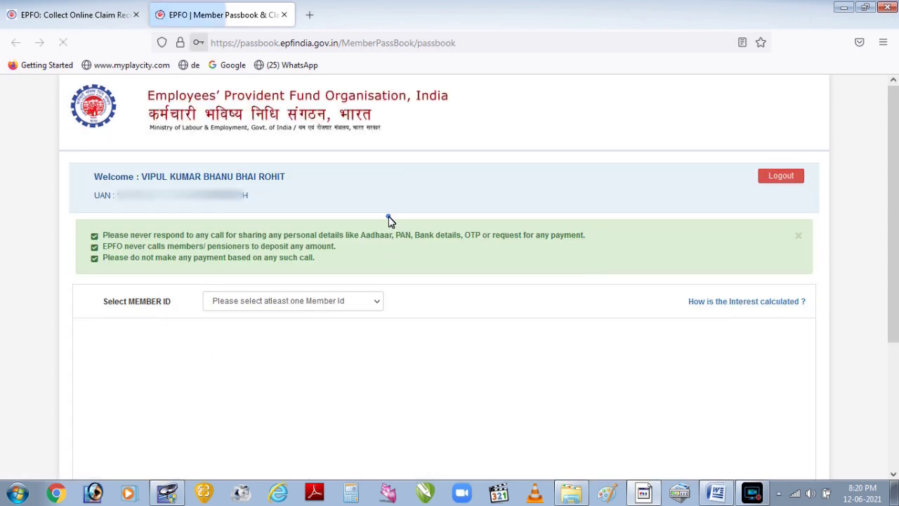
Select the member ID, view the full passbook showing a ₹155,748 balance, then return to Member Home.
{"action": "left_click", "coordinate": [387, 216]}
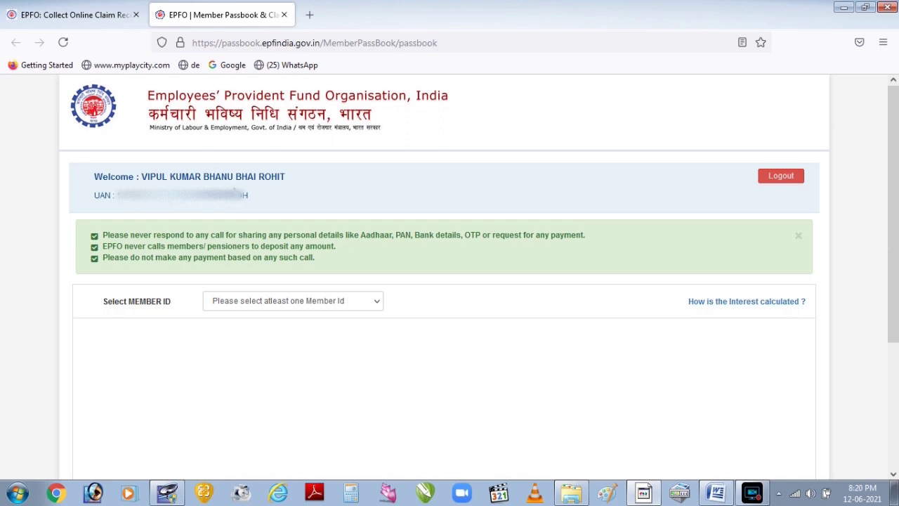
{"action": "left_click", "coordinate": [303, 306]}
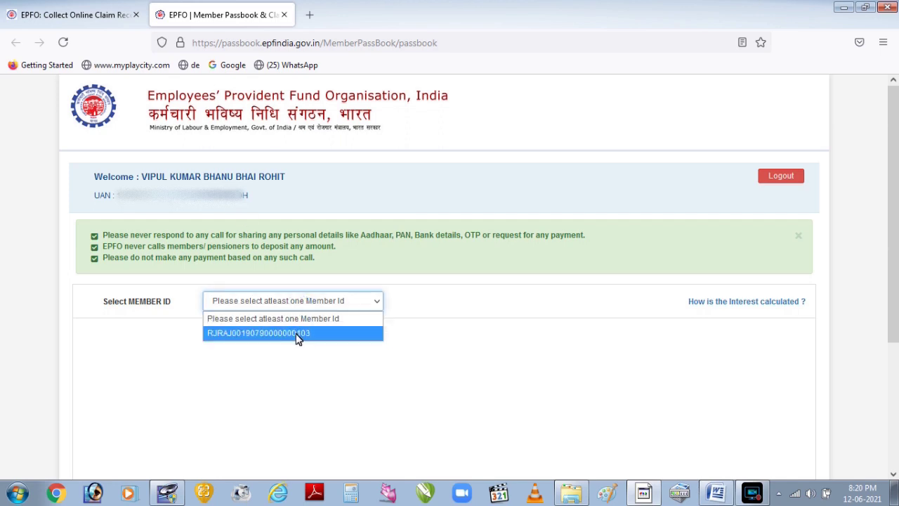
{"action": "left_click", "coordinate": [298, 334]}
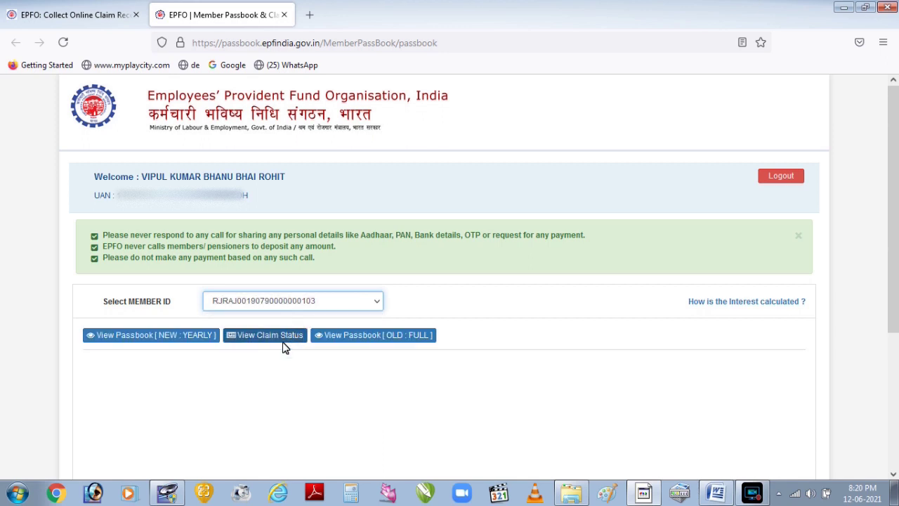
{"action": "left_click", "coordinate": [332, 342]}
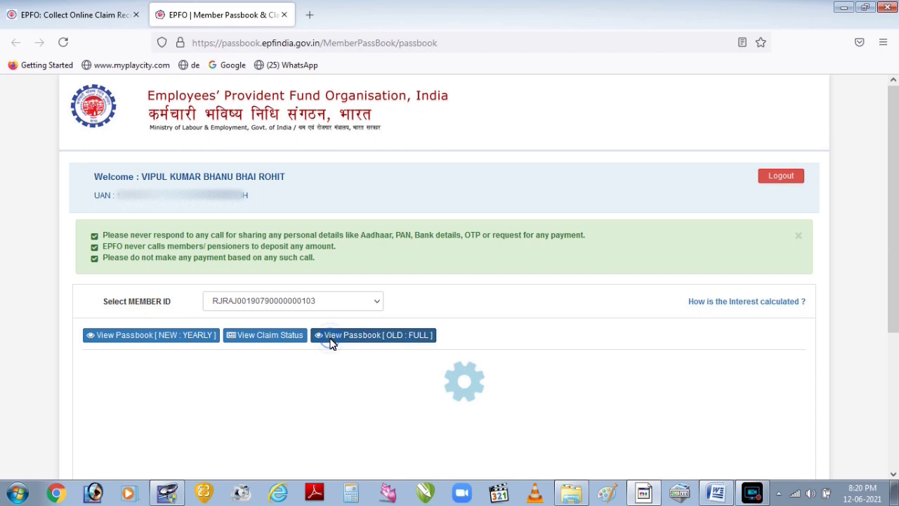
{"action": "scroll", "coordinate": [332, 343], "scroll_direction": "down", "scroll_amount": 5}
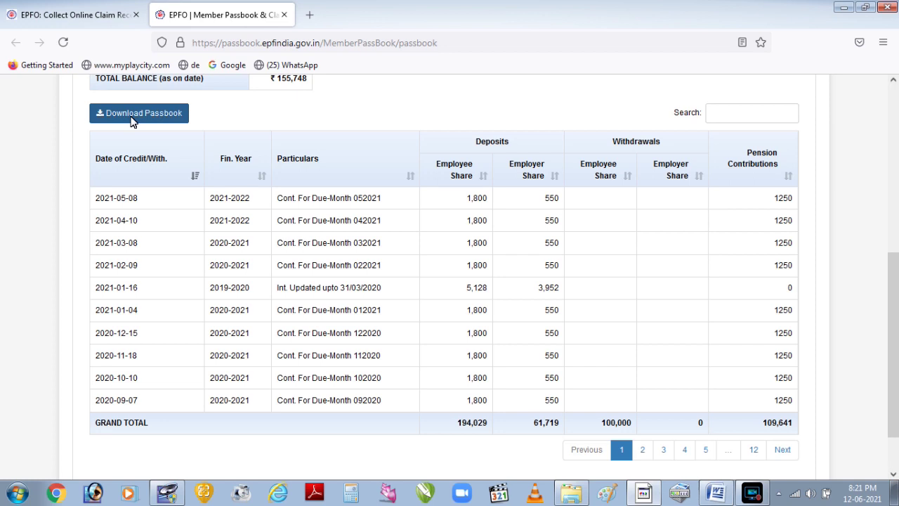
{"action": "key", "text": "ctrl+shift+Tab"}
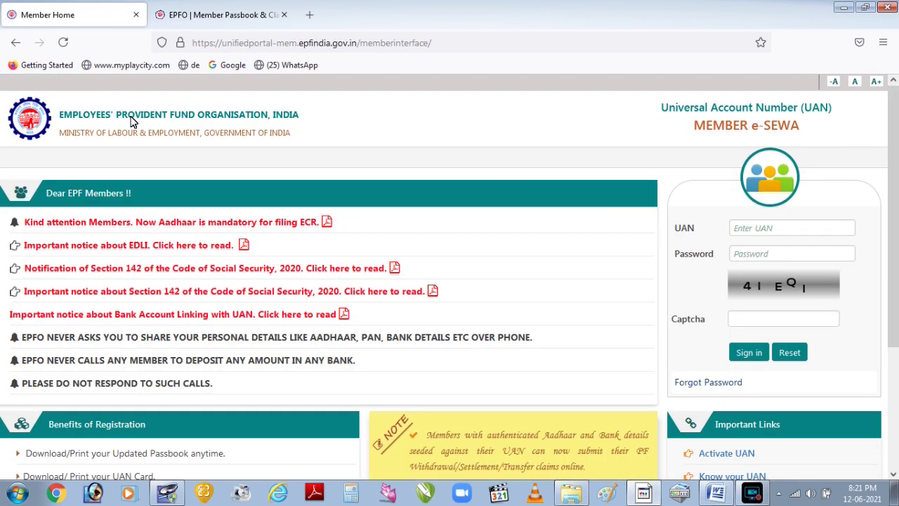